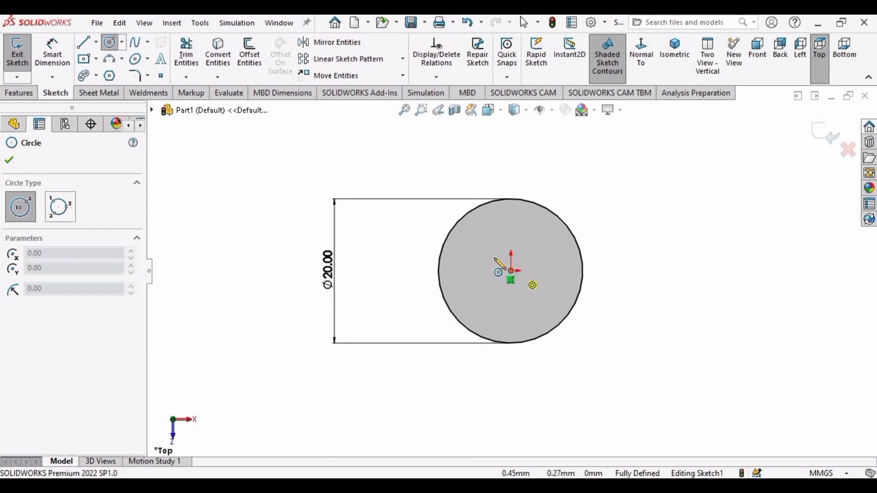
# - Sketch a circle concentric with and inside the 20 mm circle and dimension its diameter to 15 mm
pyautogui.moveTo(511, 271); pyautogui.dragTo(472, 229)
pyautogui.press('Escape')
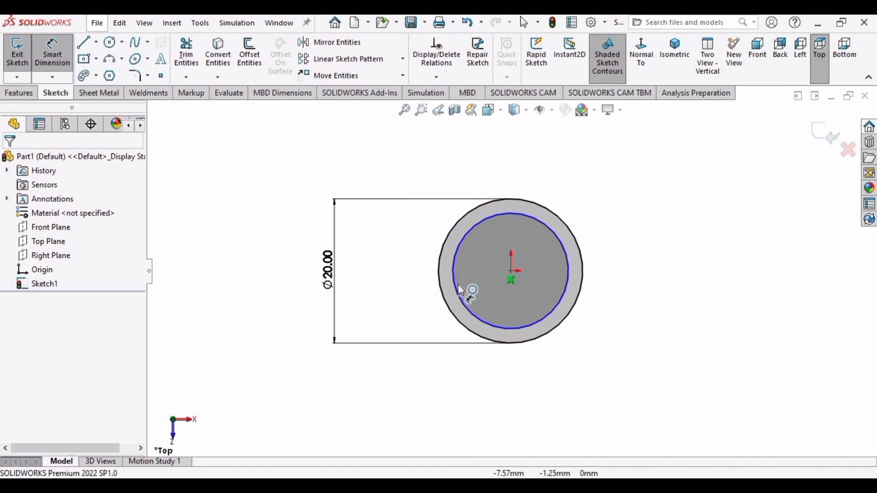
pyautogui.click(458, 284)
pyautogui.click(383, 271)
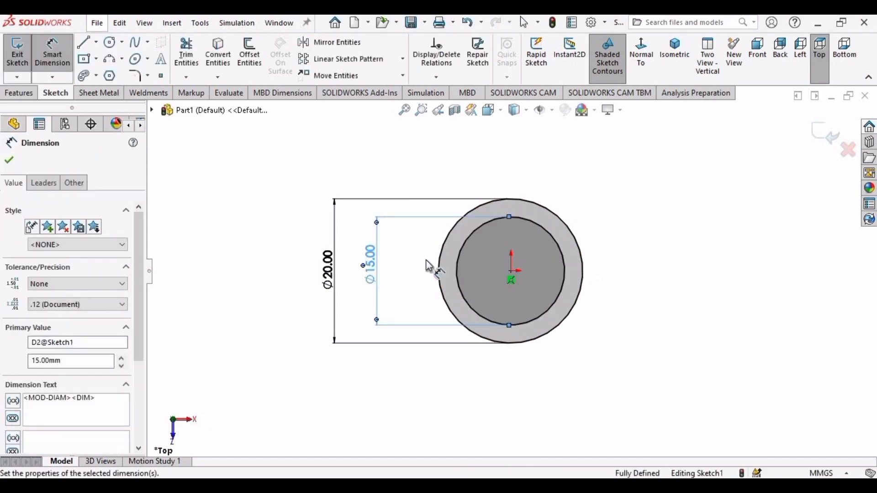
pyautogui.click(270, 255)
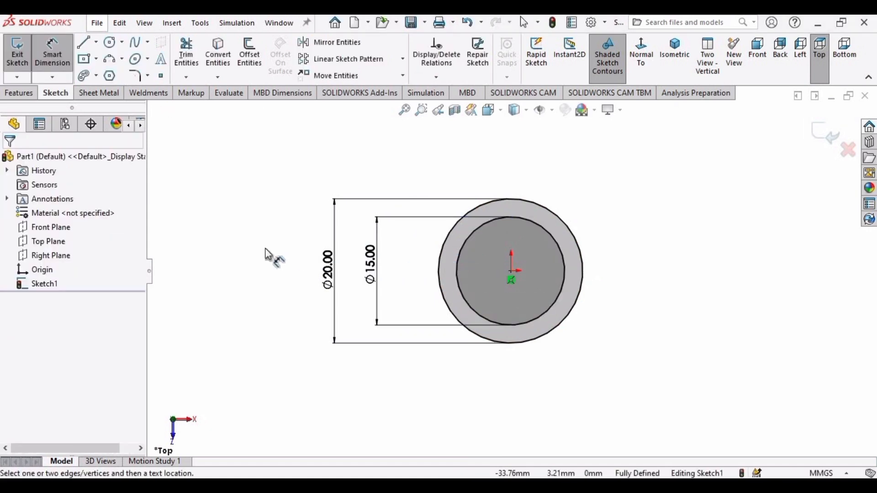
# - Extrude the ring-shaped profile with a blind depth of 50 mm to form a hollow shaft
pyautogui.click(20, 93)
pyautogui.click(22, 52)
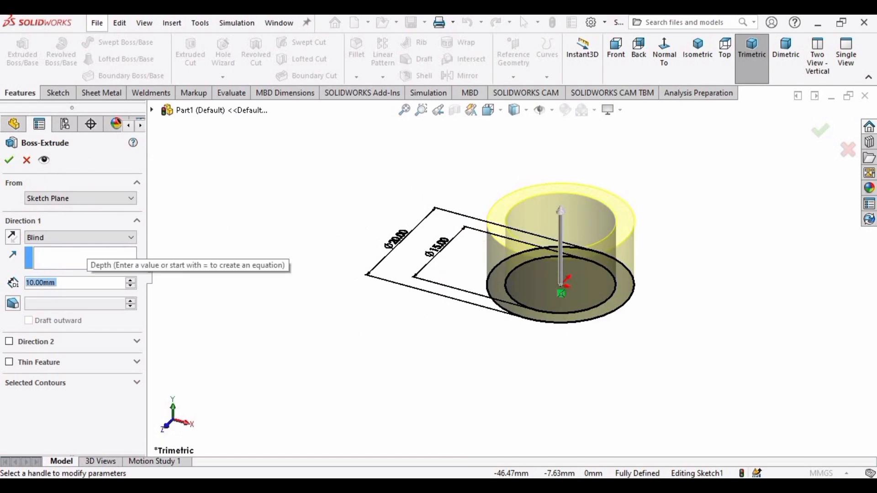
pyautogui.write('50')
pyautogui.press('Return')
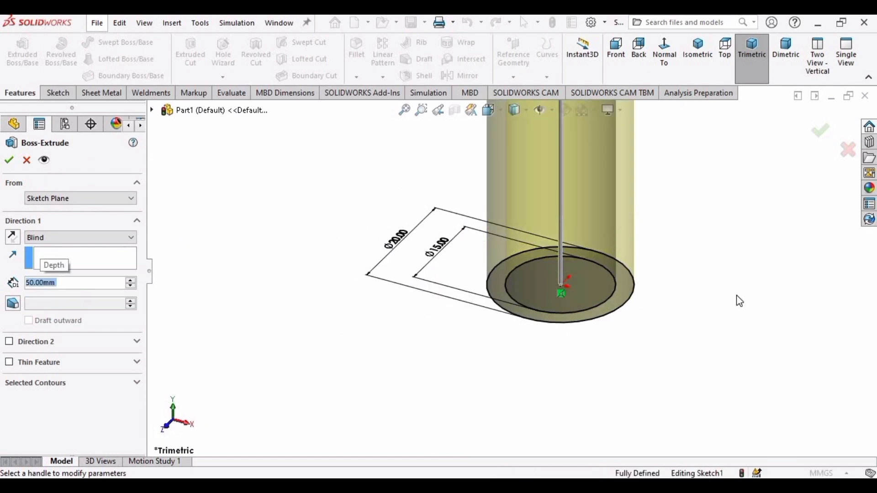
pyautogui.scroll(5, 574, 232)
pyautogui.moveTo(553, 168); pyautogui.dragTo(410, 373, button='middle')
pyautogui.press('Return')
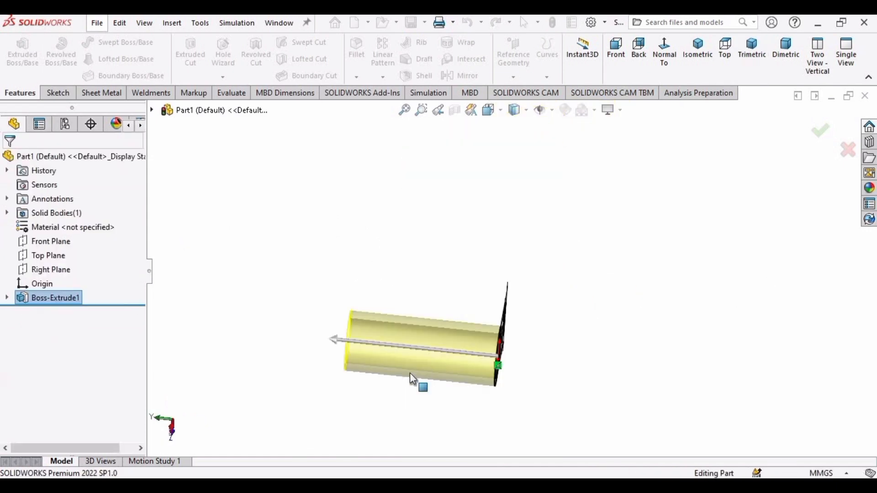
pyautogui.moveTo(595, 337); pyautogui.dragTo(546, 307, button='middle')
pyautogui.scroll(-3, 491, 284)
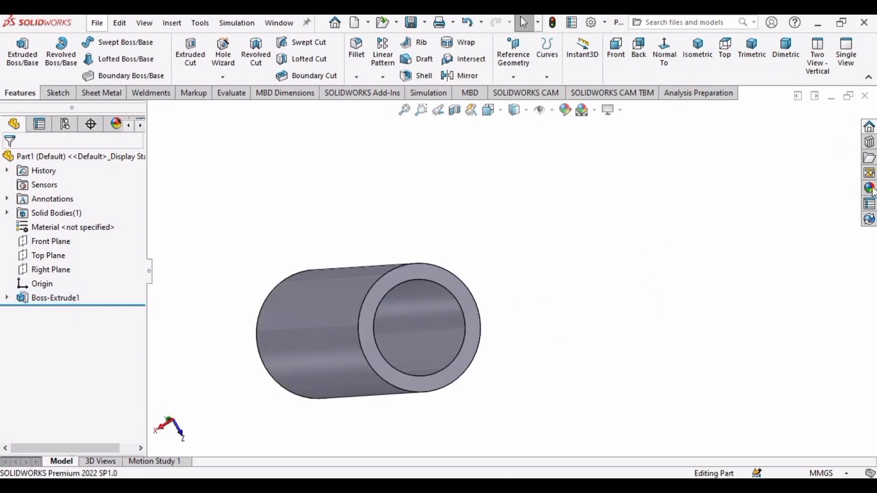
# - Apply the sandblasted aluminum appearance from the metal appearances to the hollow shaft
pyautogui.click(870, 187)
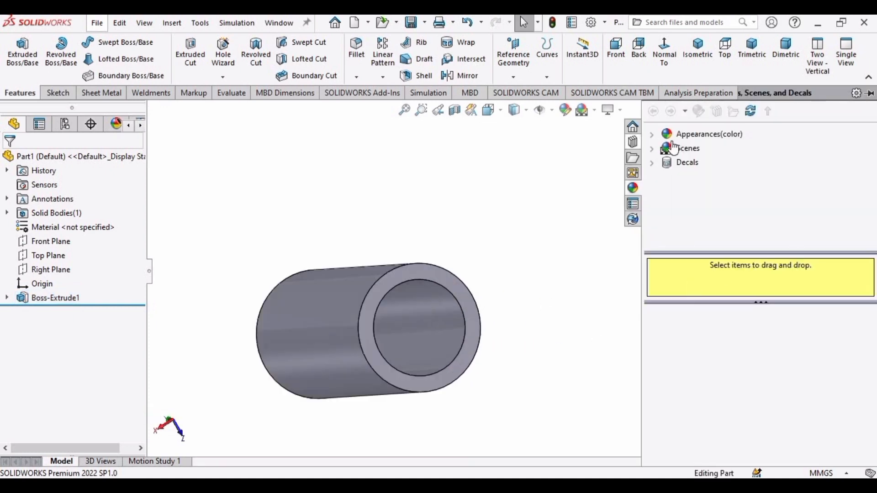
pyautogui.doubleClick(699, 134)
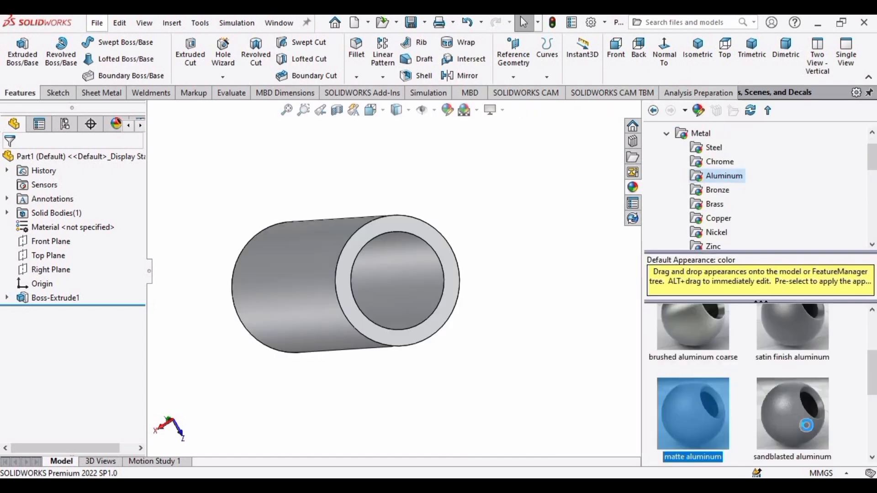
pyautogui.doubleClick(793, 413)
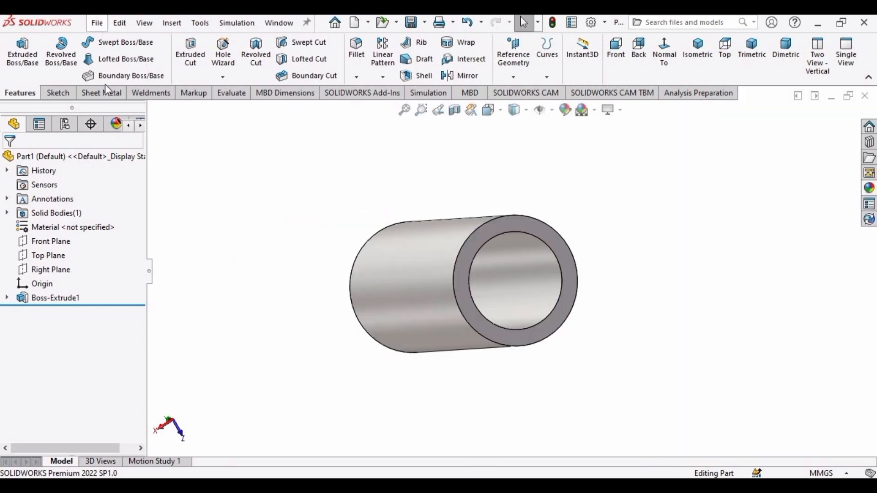
# - Save the part in the shaft_bearing folder under the name shaft
pyautogui.click(96, 23)
pyautogui.click(128, 194)
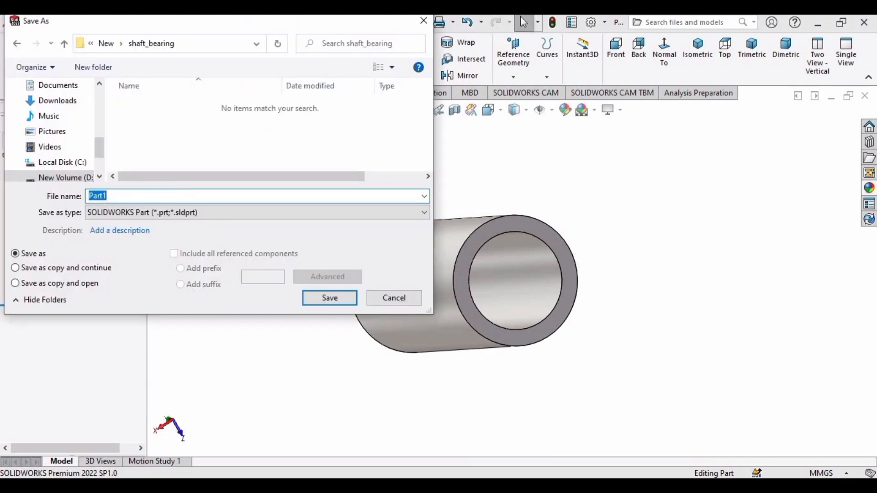
pyautogui.write('shaft')
pyautogui.press('Return')
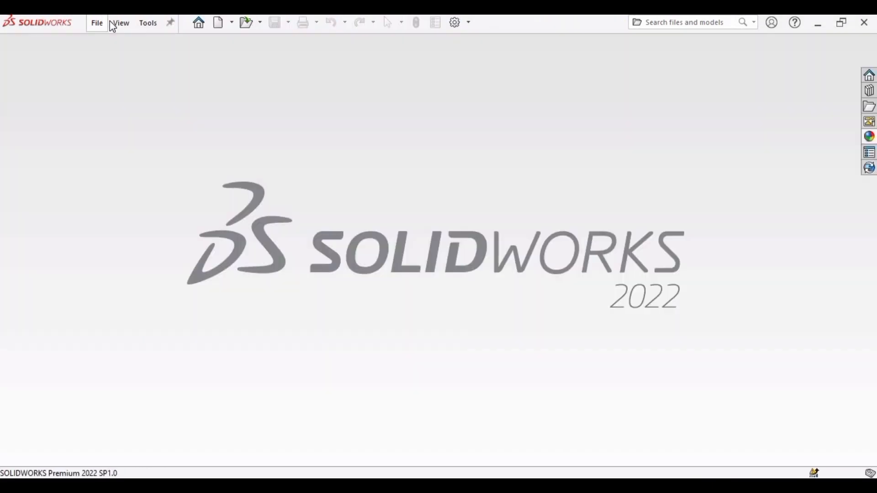
# - Create a new assembly document
pyautogui.click(97, 25)
pyautogui.click(117, 46)
pyautogui.click(457, 234)
pyautogui.click(546, 411)
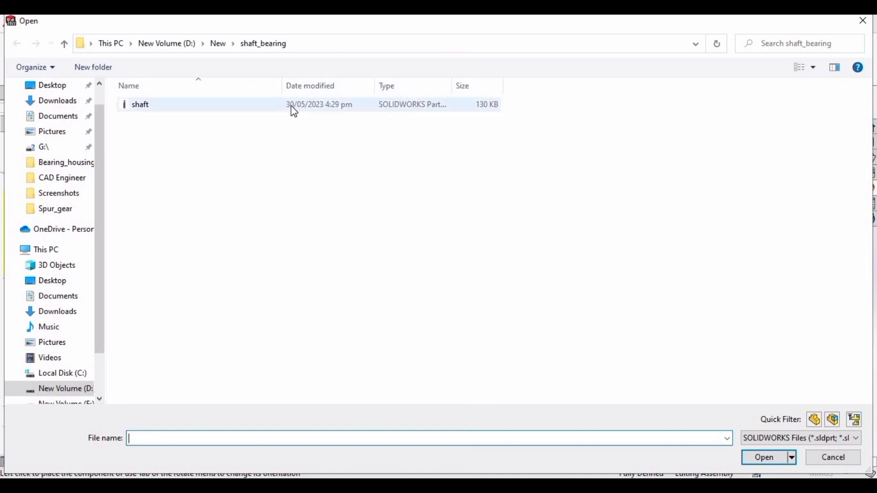
# - Load the shaft part from the shaft_bearing folder, rotate it 90° about Z and place it in the assembly
pyautogui.click(294, 107)
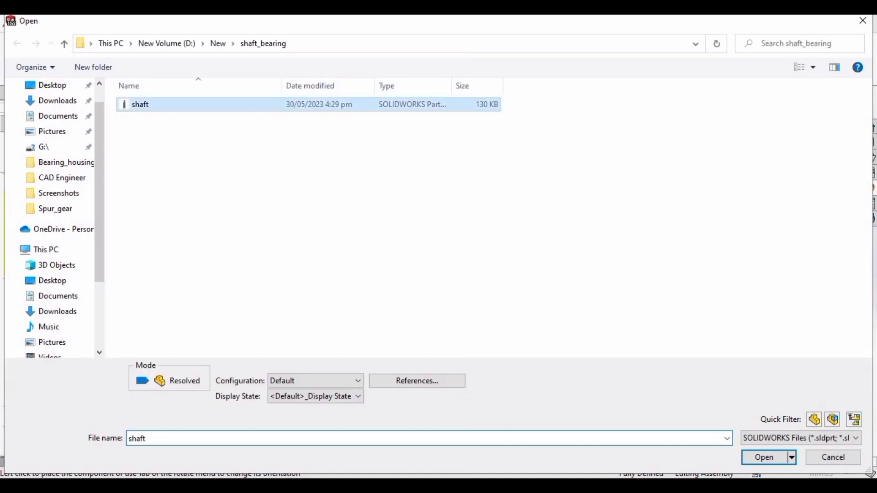
pyautogui.click(766, 458)
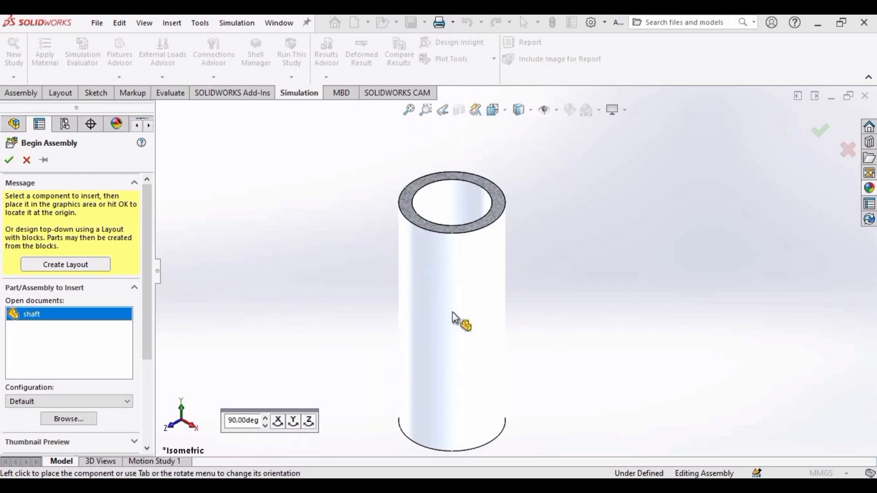
pyautogui.click(309, 420)
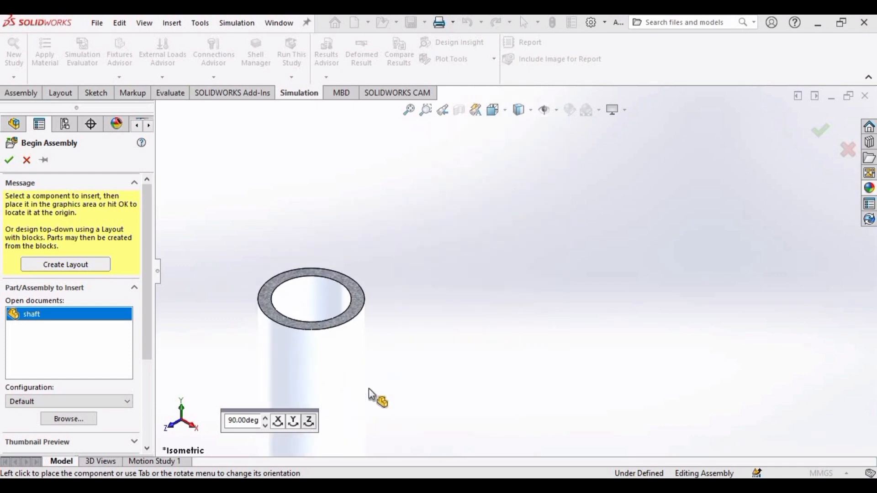
pyautogui.click(541, 277)
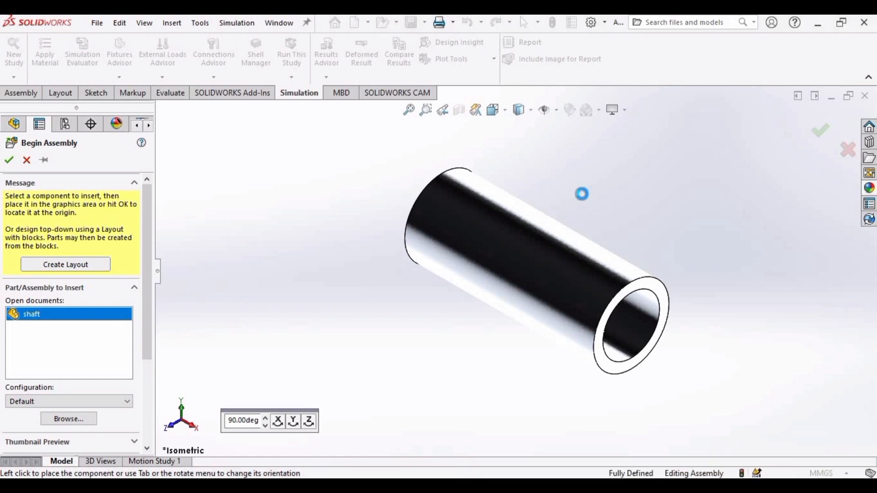
# - Change the assembly's background scene to Plain White
pyautogui.click(599, 111)
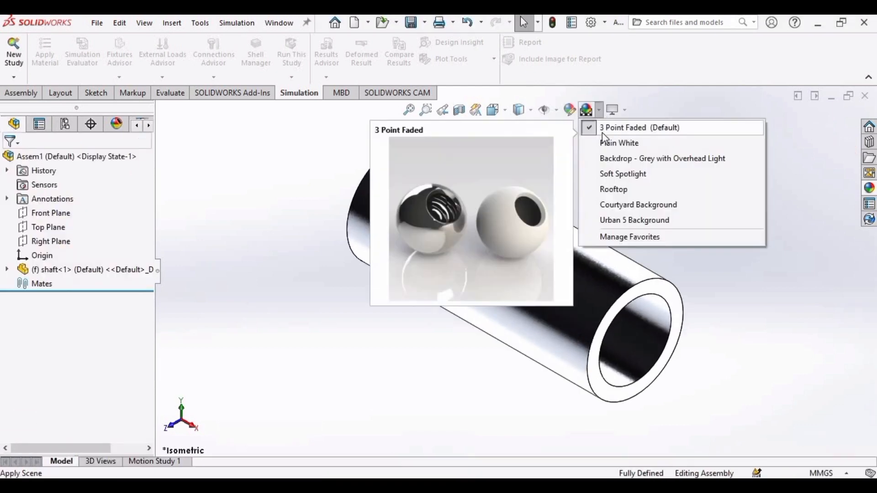
pyautogui.click(615, 142)
pyautogui.moveTo(574, 318); pyautogui.dragTo(550, 212, button='middle')
pyautogui.scroll(-2, 547, 207)
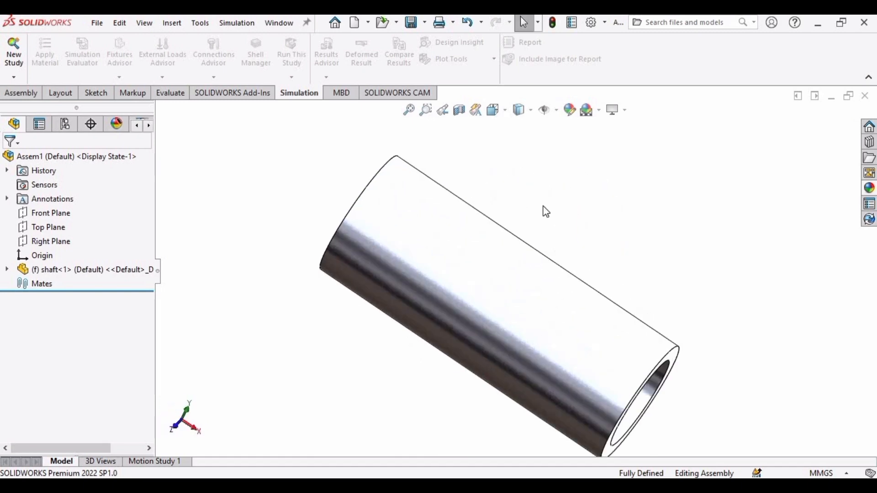
pyautogui.scroll(3, 543, 205)
# - Apply an orange color from the standard swatches to the shaft in the assembly
pyautogui.click(570, 109)
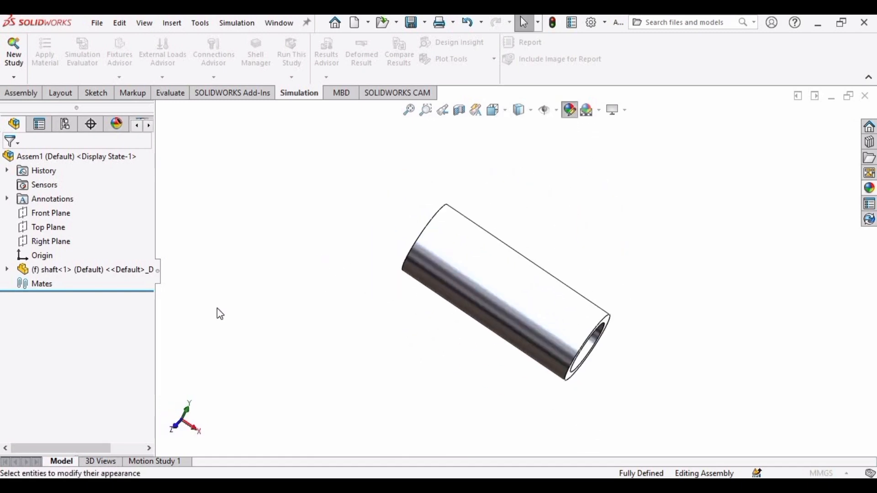
pyautogui.scroll(-3, 133, 320)
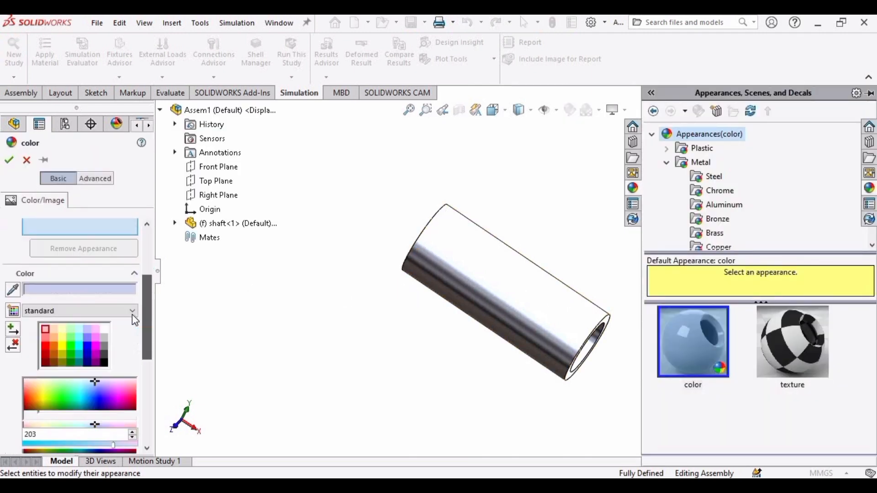
pyautogui.scroll(-1, 133, 314)
pyautogui.click(51, 332)
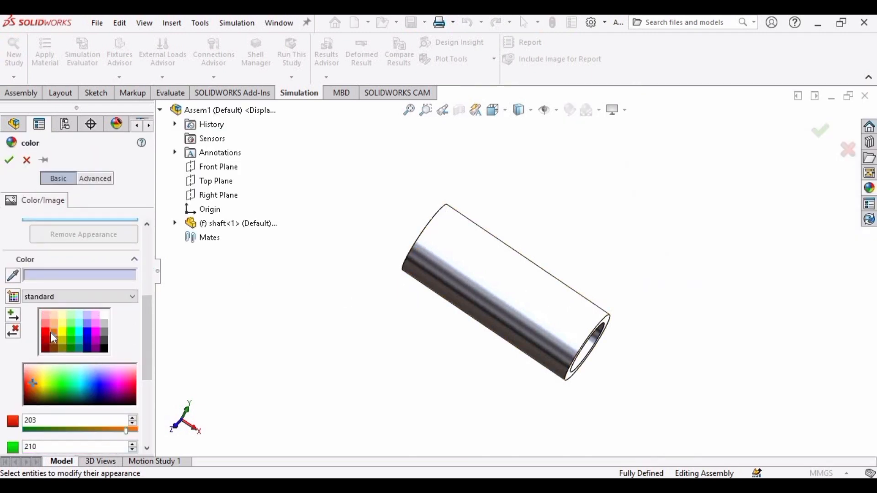
pyautogui.click(459, 286)
pyautogui.click(8, 162)
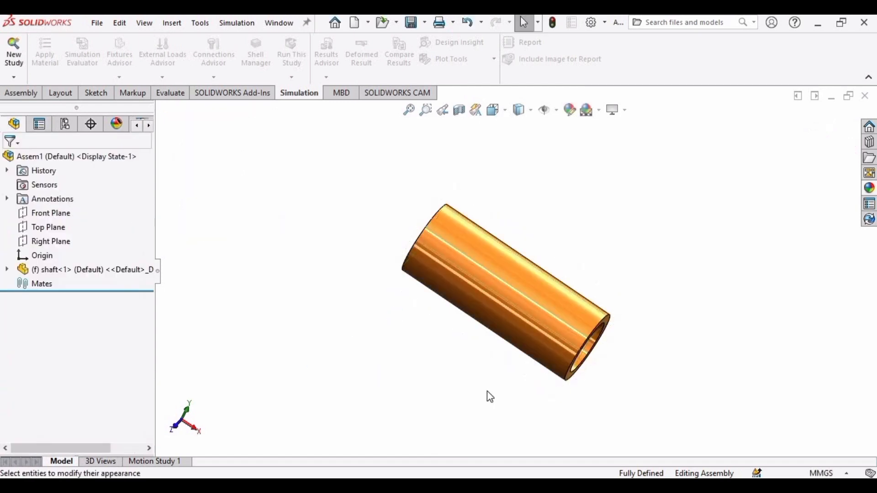
pyautogui.moveTo(650, 353); pyautogui.dragTo(737, 277, button='middle')
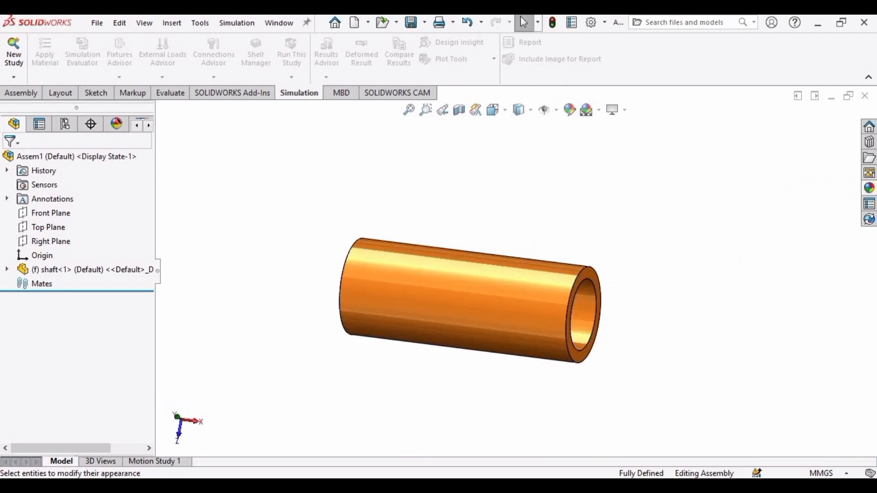
# - Open the Design Library and make sure the SOLIDWORKS Toolbox Library and Toolbox Utilities add-ins are enabled
pyautogui.click(869, 143)
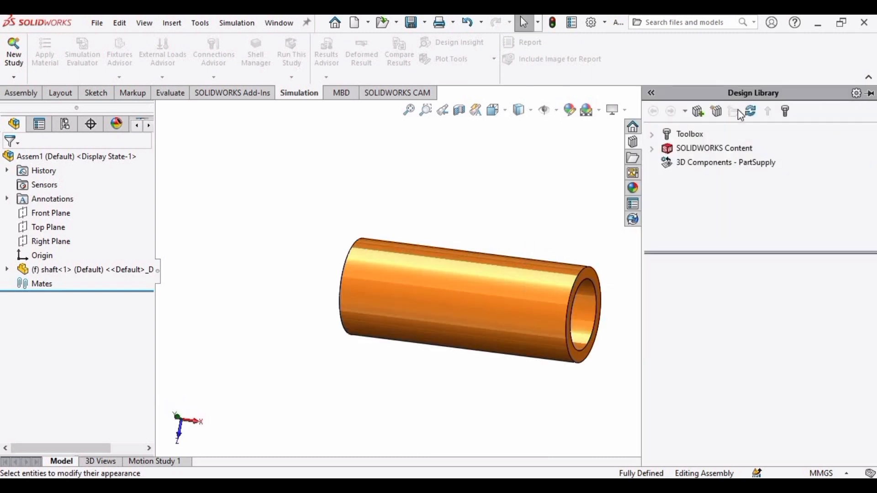
pyautogui.click(605, 24)
pyautogui.click(646, 74)
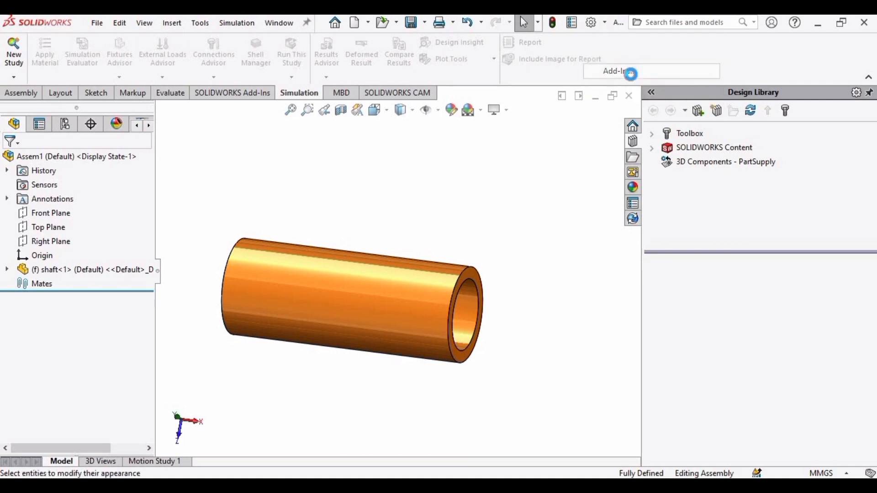
pyautogui.click(371, 281)
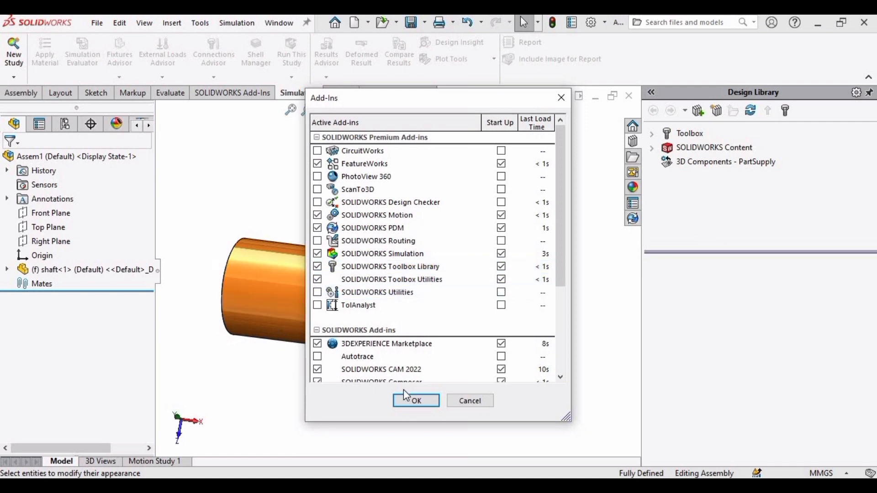
pyautogui.click(404, 407)
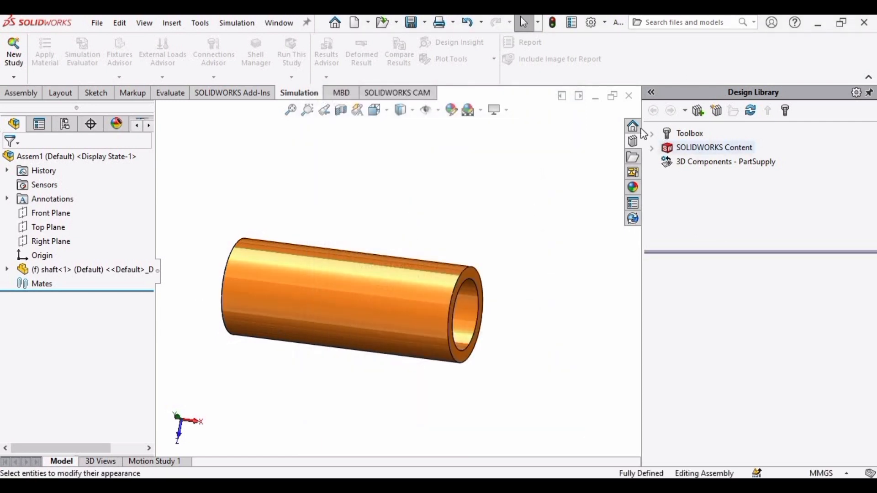
# - Insert an Instrument Ball Bearing from the Toolbox's ANSI Metric ball bearings into the assembly, near the shaft
pyautogui.click(684, 133)
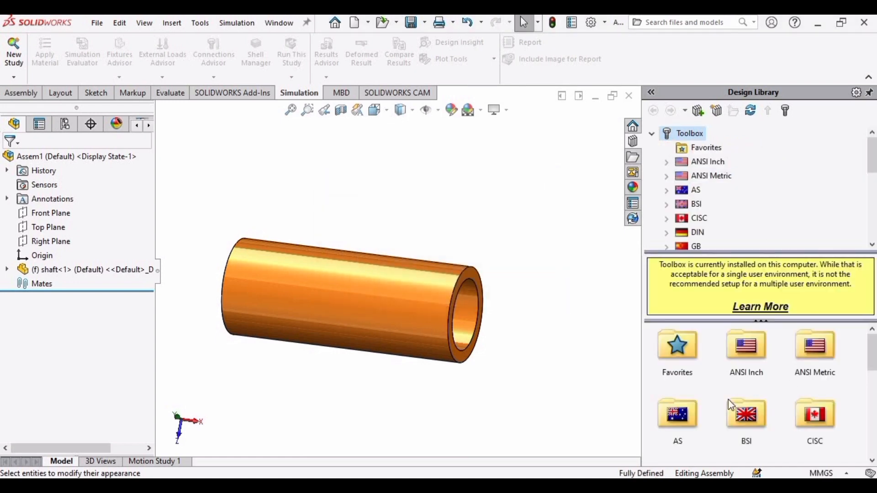
pyautogui.doubleClick(815, 349)
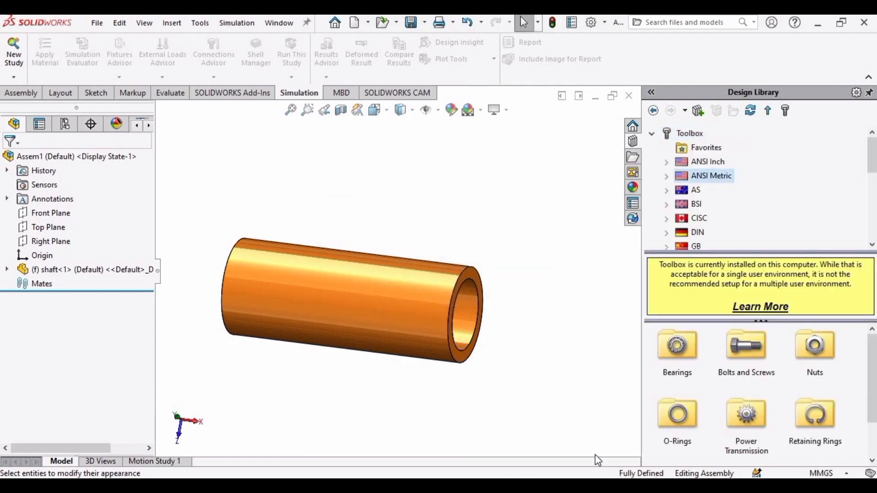
pyautogui.doubleClick(673, 338)
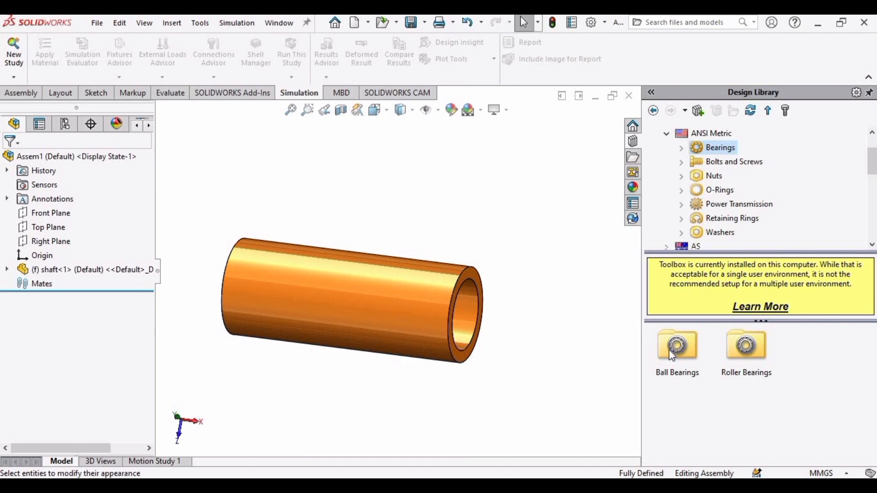
pyautogui.click(670, 351)
pyautogui.doubleClick(672, 355)
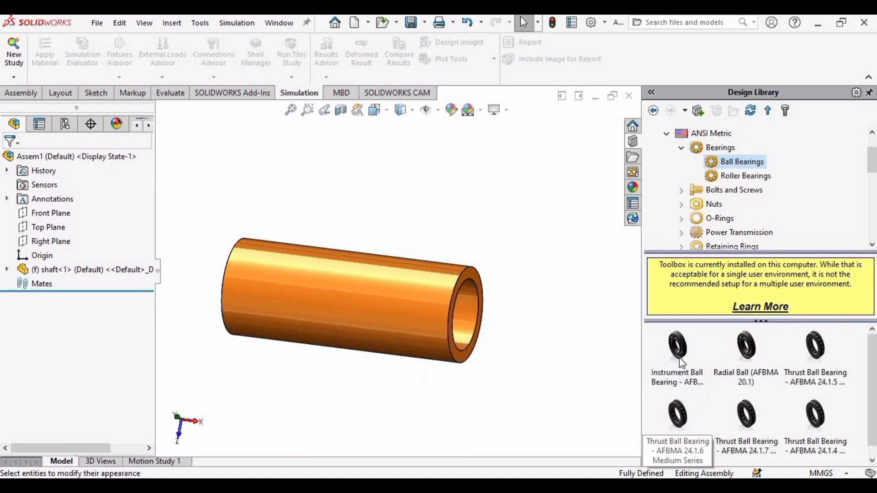
pyautogui.moveTo(683, 361); pyautogui.dragTo(441, 236)
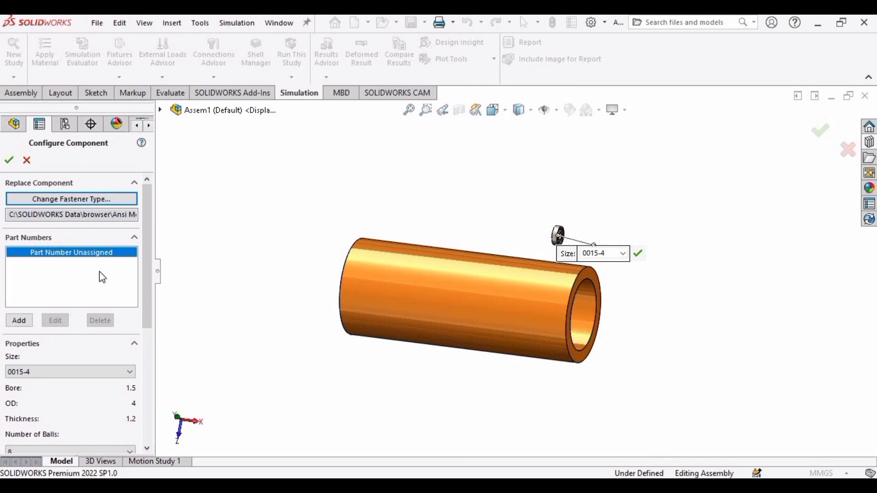
# - Set the size of the ball bearing being configured to 0200-27
pyautogui.scroll(-3, 139, 241)
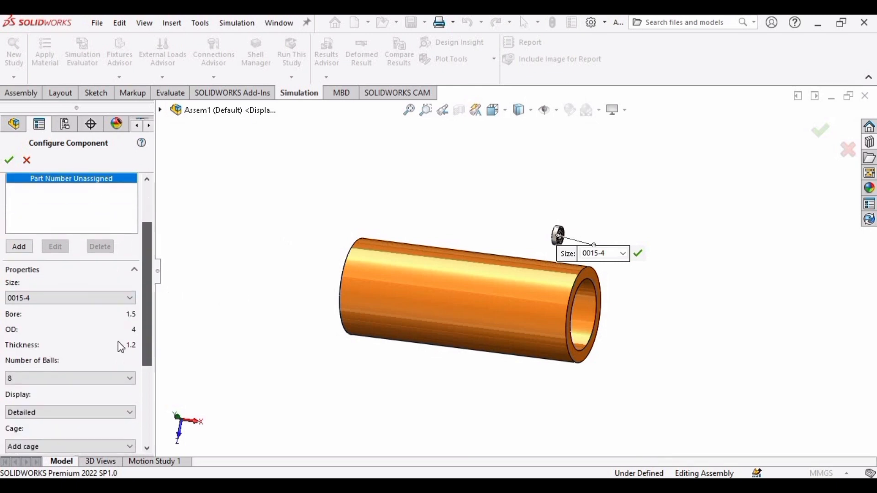
pyautogui.click(131, 299)
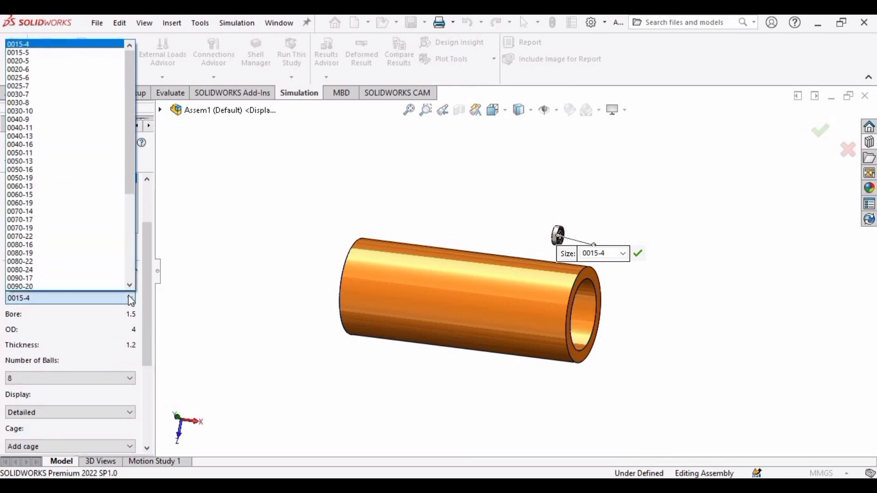
pyautogui.moveTo(127, 114); pyautogui.dragTo(129, 135)
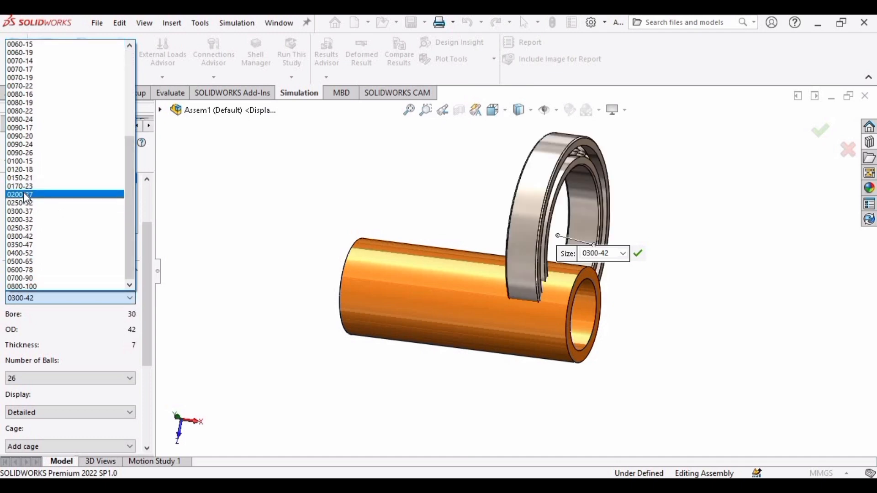
pyautogui.click(23, 192)
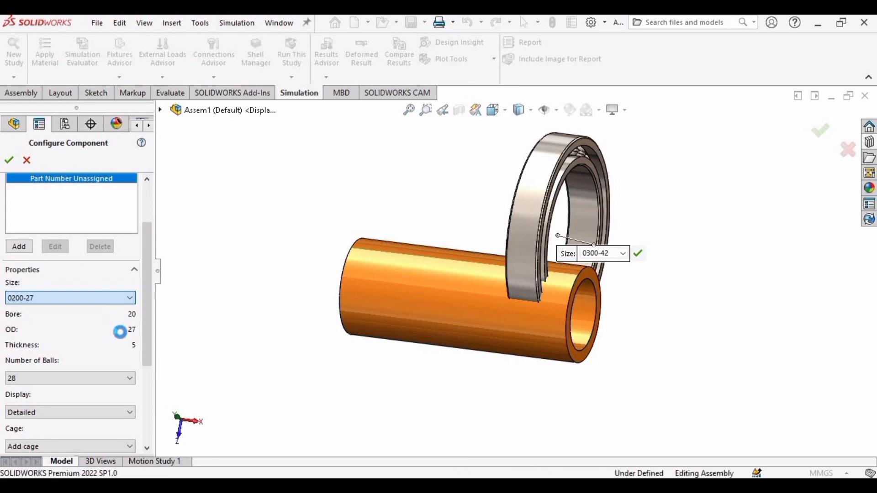
# - Review the bearing's number-of-balls options and examine the balls between its races up close
pyautogui.moveTo(144, 281); pyautogui.dragTo(151, 329)
pyautogui.click(127, 298)
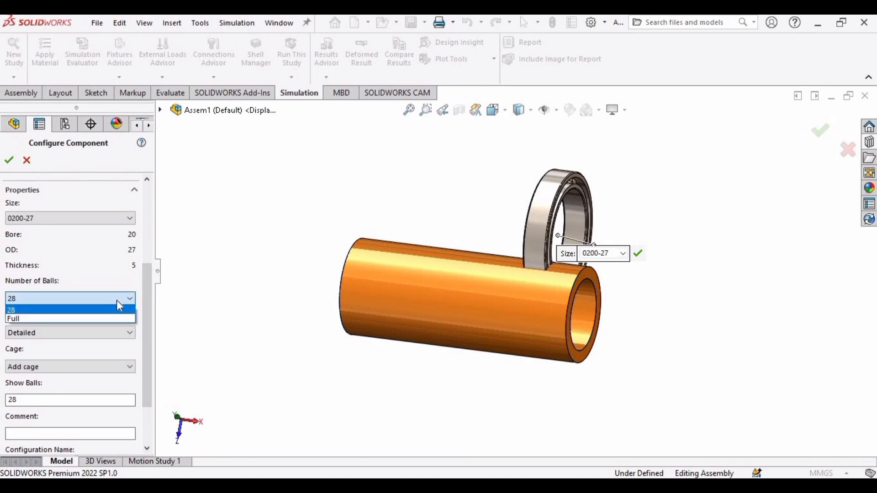
pyautogui.click(692, 242)
pyautogui.moveTo(651, 234); pyautogui.dragTo(596, 268, button='middle')
pyautogui.scroll(-5, 540, 248)
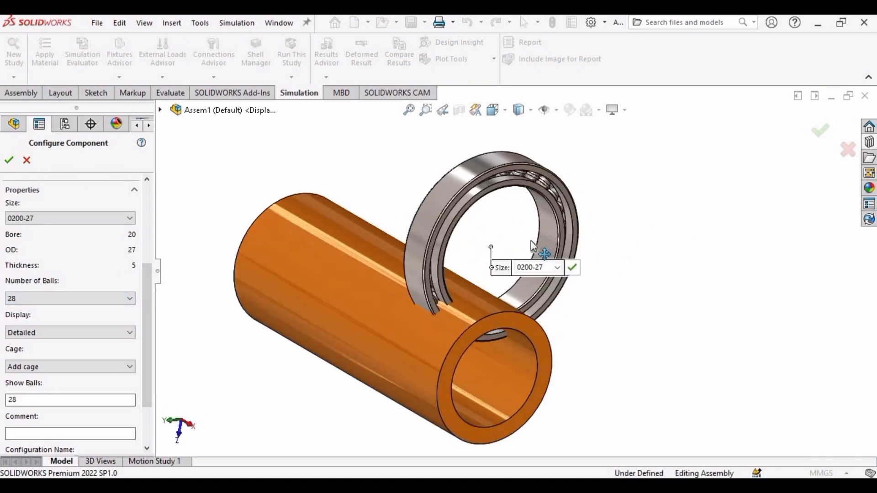
pyautogui.moveTo(497, 218); pyautogui.dragTo(412, 311, button='middle')
pyautogui.scroll(-2, 412, 311)
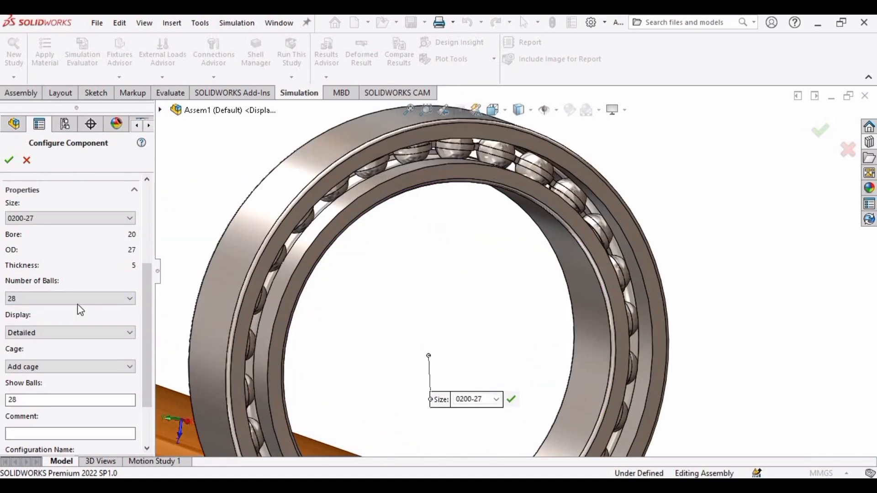
# - Keep the bearing's display Detailed and its cage option Add cage, and finish the insertion without placing additional copies
pyautogui.click(128, 332)
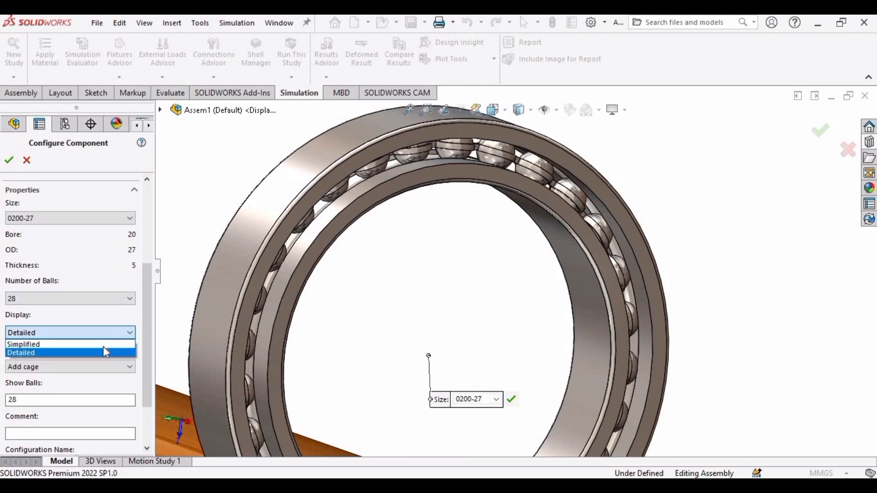
pyautogui.click(74, 353)
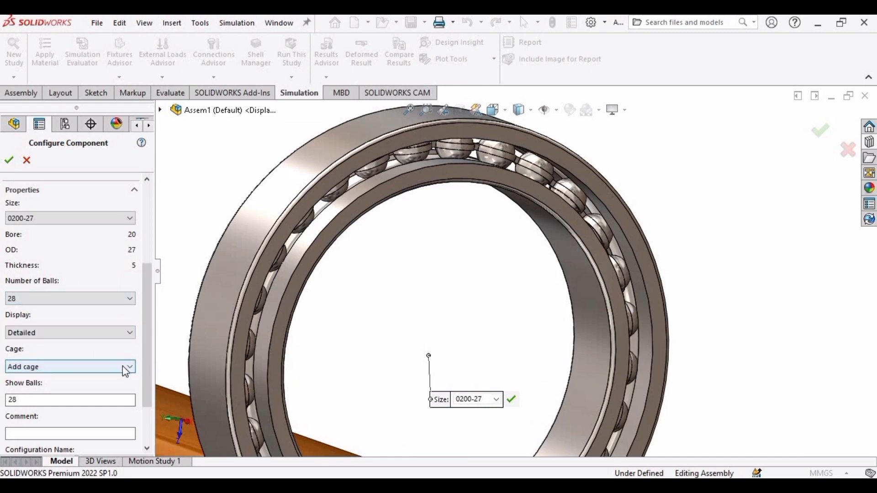
pyautogui.click(123, 366)
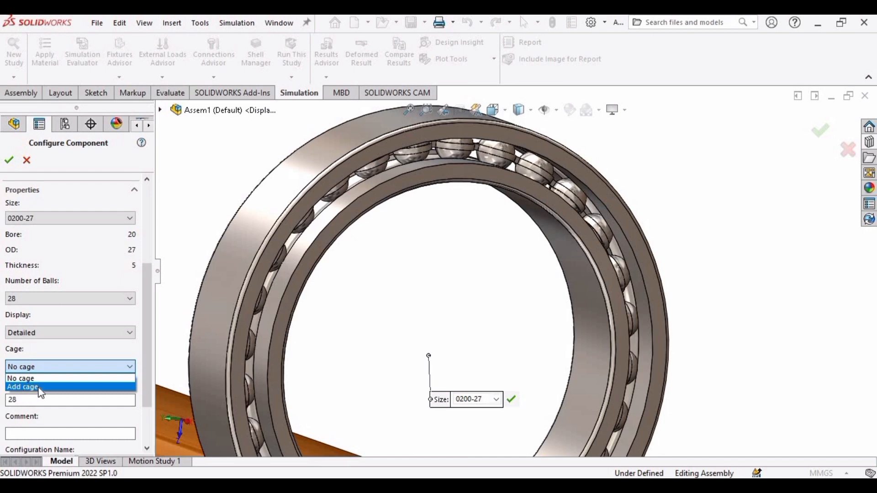
pyautogui.scroll(-4, 372, 270)
pyautogui.scroll(4, 286, 193)
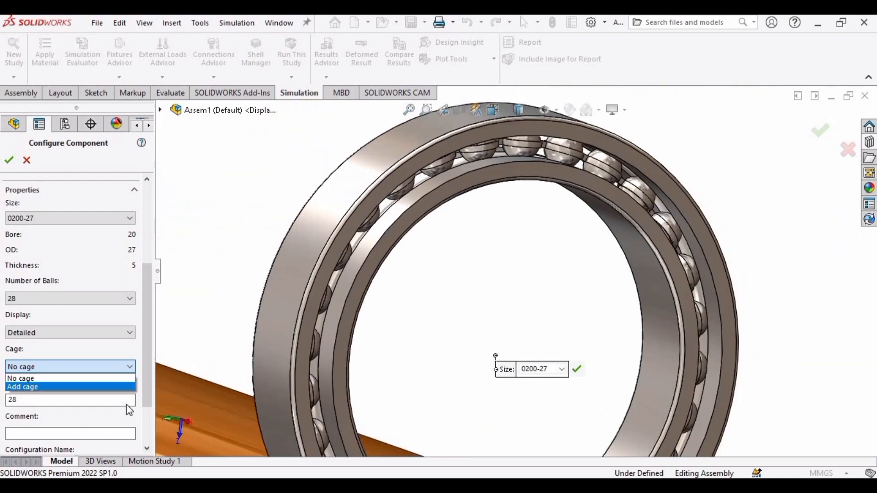
pyautogui.click(146, 356)
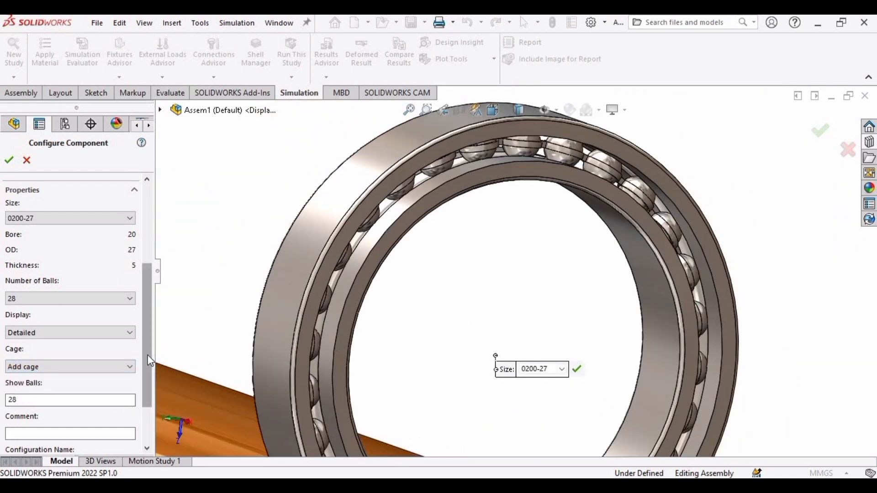
pyautogui.moveTo(151, 353); pyautogui.dragTo(153, 274)
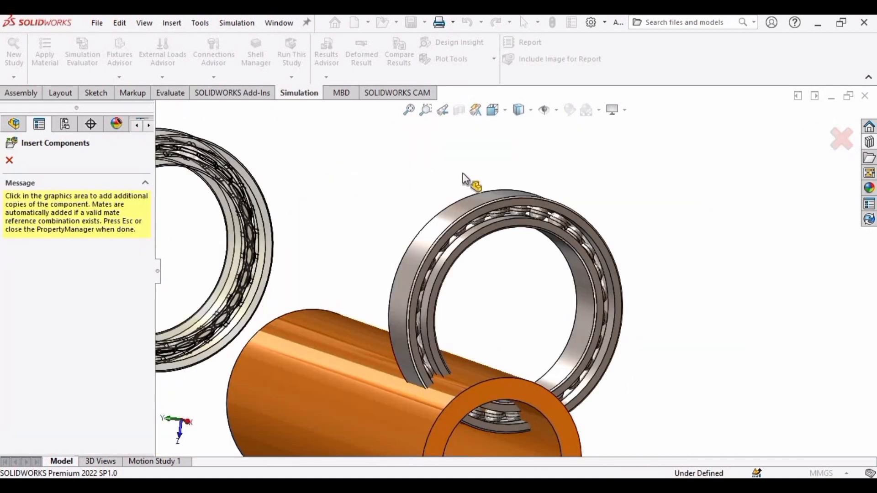
pyautogui.press('Escape')
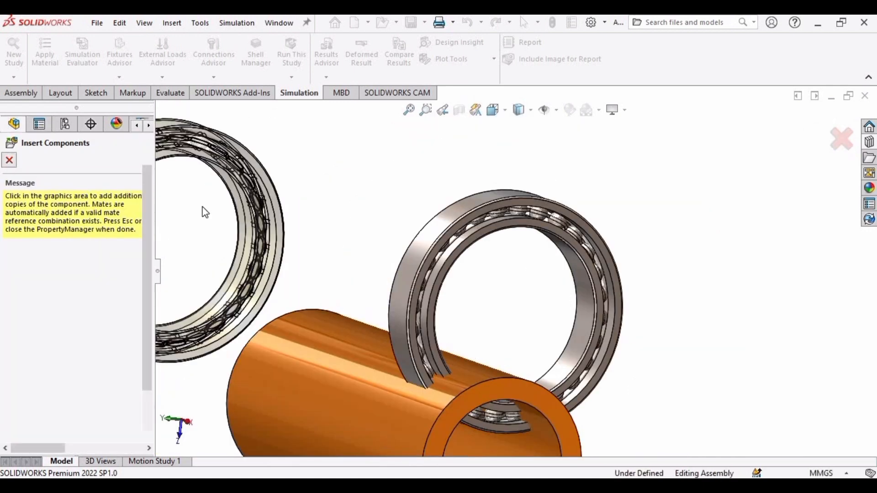
# - Use Move Component with Free Drag to move the bearing clear of the shaft, just beyond its end
pyautogui.scroll(-2, 438, 410)
pyautogui.scroll(4, 437, 410)
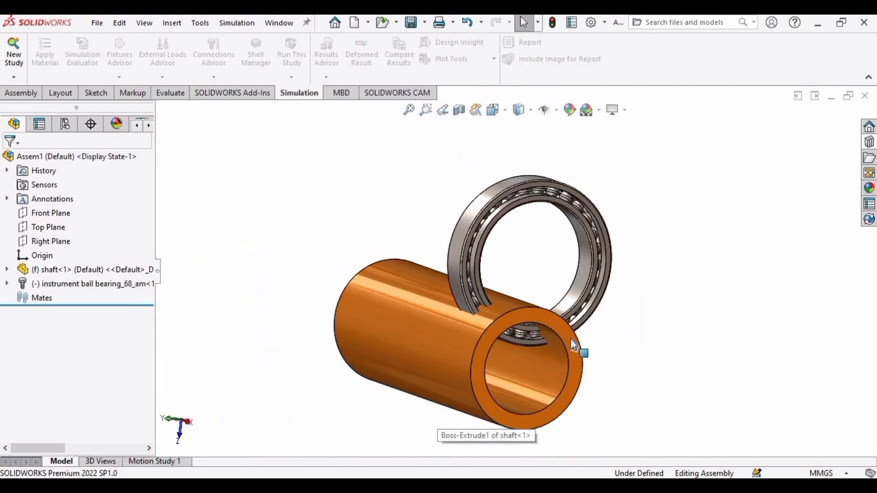
pyautogui.moveTo(624, 338); pyautogui.dragTo(583, 344, button='middle')
pyautogui.scroll(-3, 602, 169)
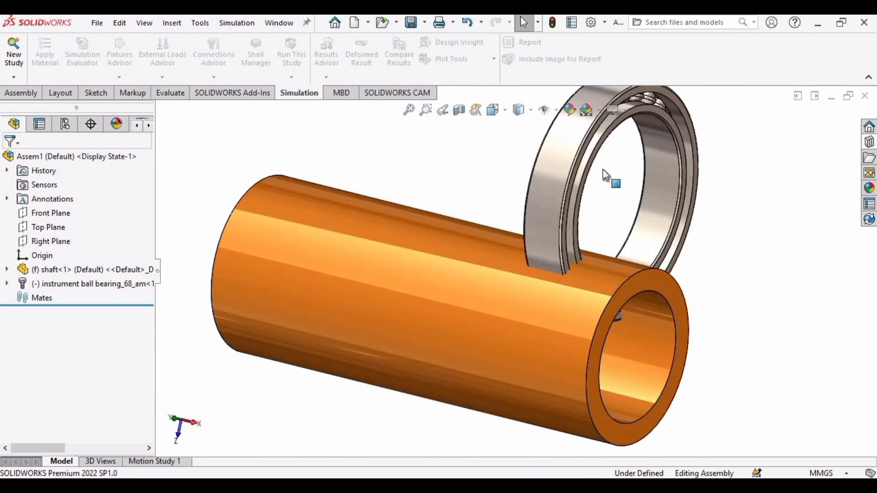
pyautogui.click(21, 95)
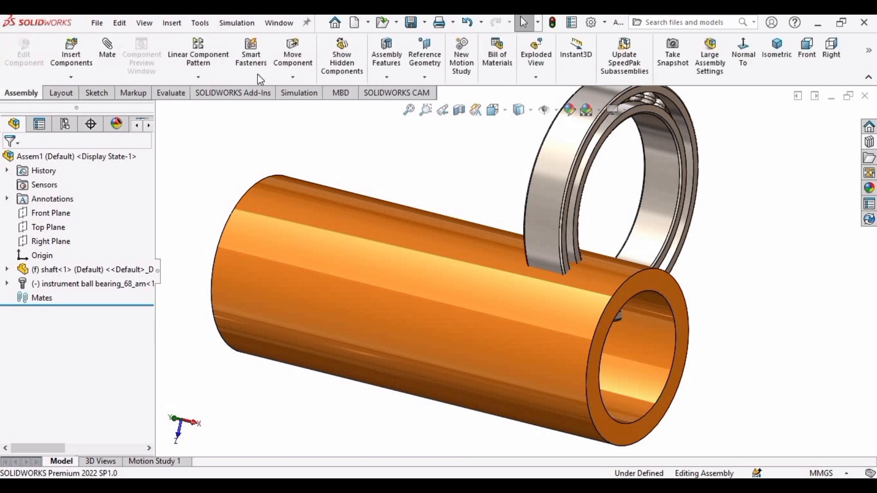
pyautogui.click(295, 81)
pyautogui.click(298, 94)
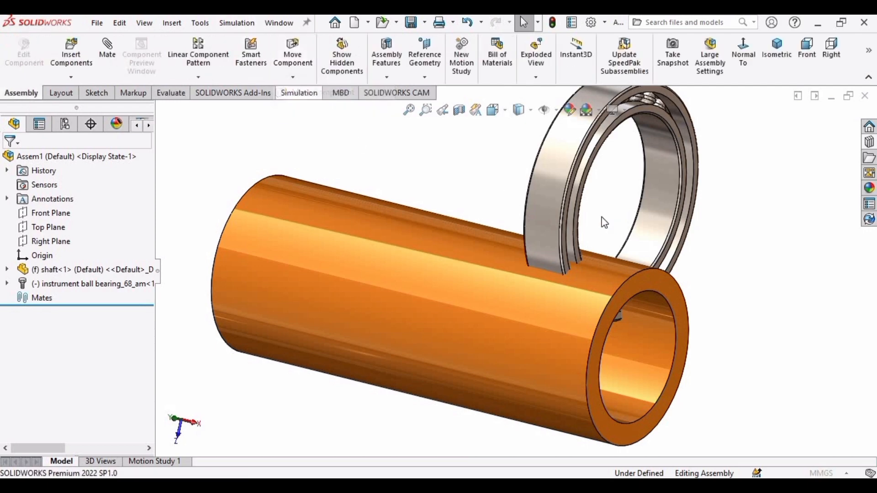
pyautogui.moveTo(562, 210); pyautogui.dragTo(650, 373)
pyautogui.moveTo(567, 345); pyautogui.dragTo(752, 347, button='middle')
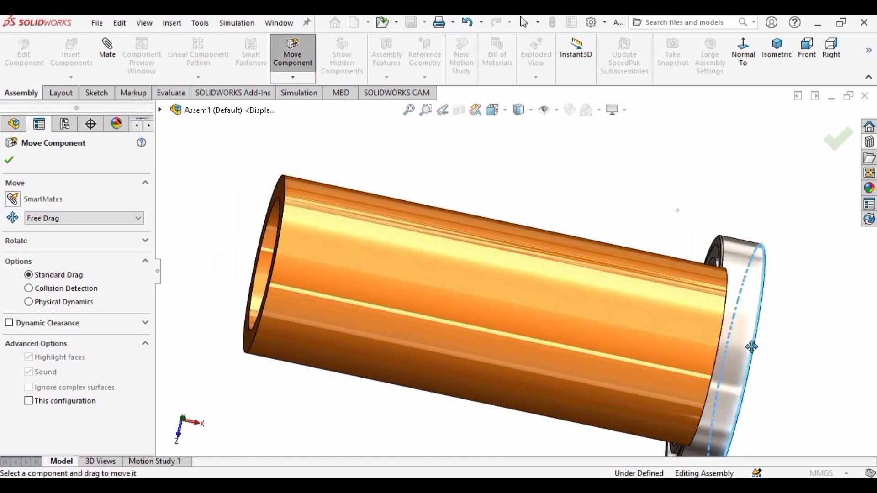
pyautogui.moveTo(747, 351); pyautogui.dragTo(804, 364)
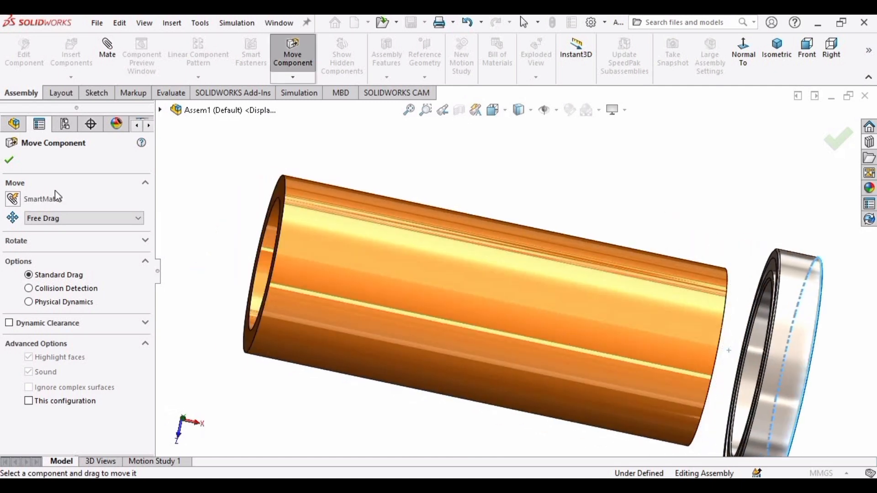
pyautogui.click(9, 160)
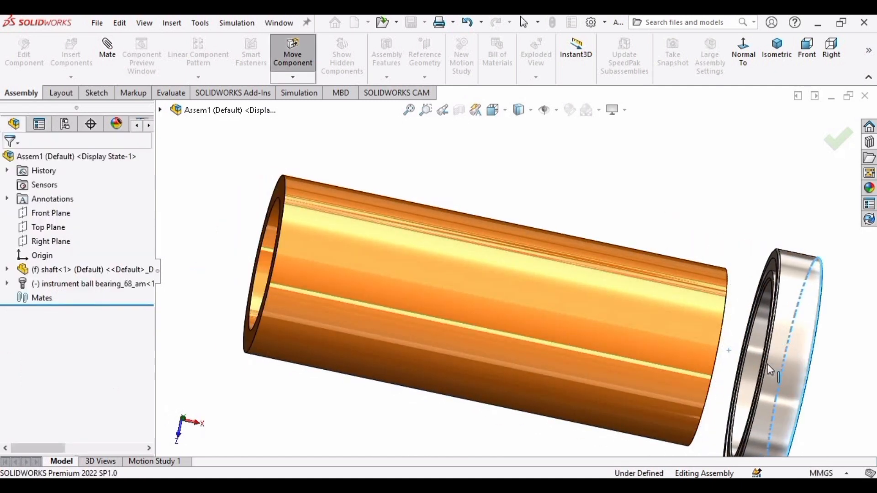
# - Mate the bearing's inner bore face concentric with the shaft's outer cylindrical face, and slide the bearing off the shaft's end
pyautogui.moveTo(768, 364); pyautogui.dragTo(638, 336, button='middle')
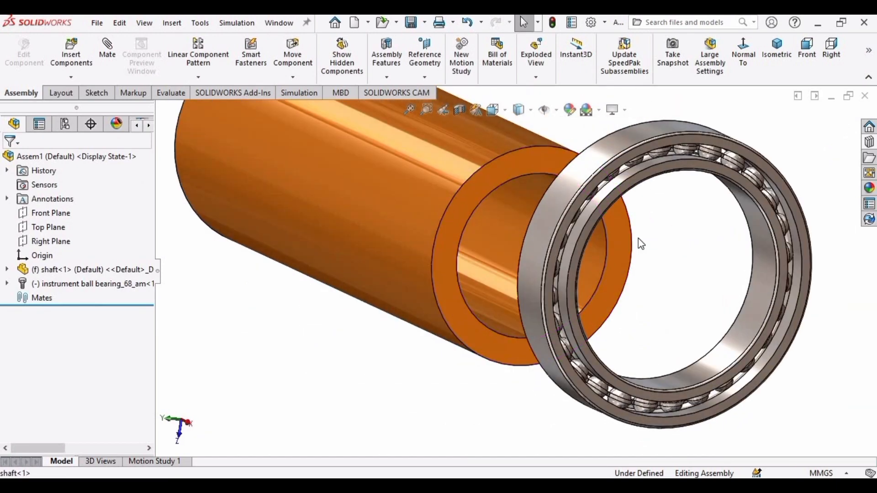
pyautogui.scroll(-5, 815, 267)
pyautogui.click(824, 300)
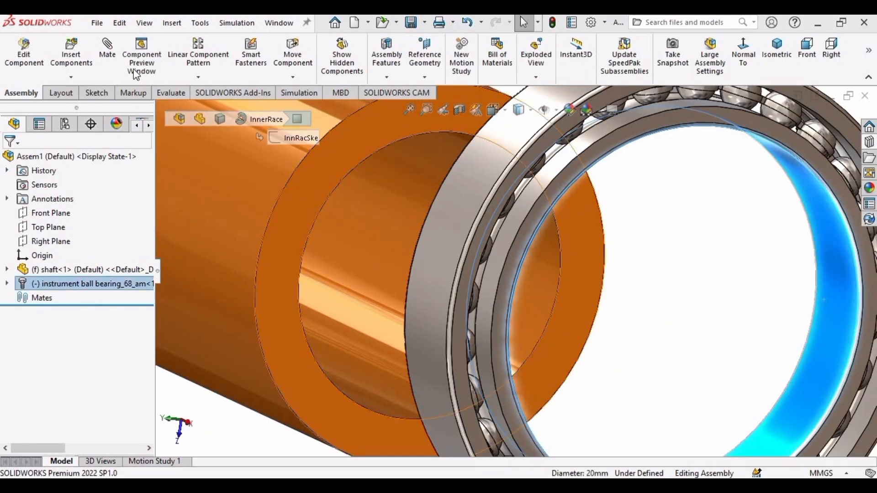
pyautogui.click(103, 55)
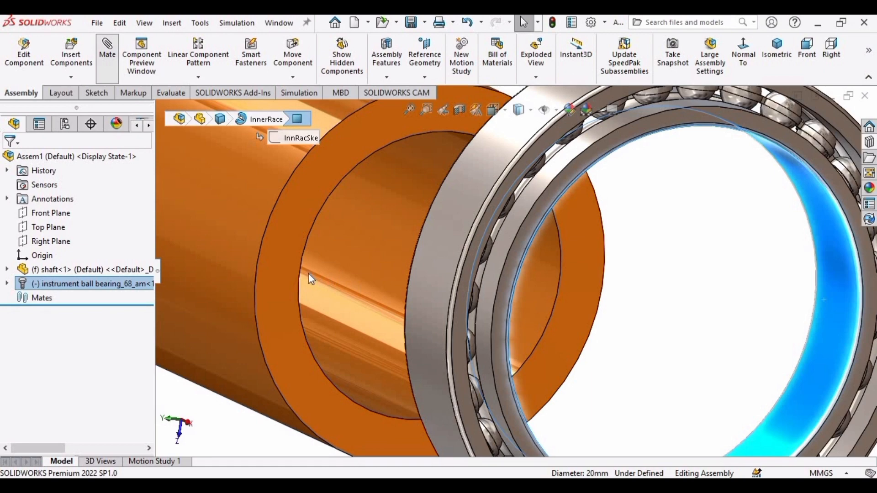
pyautogui.scroll(4, 309, 274)
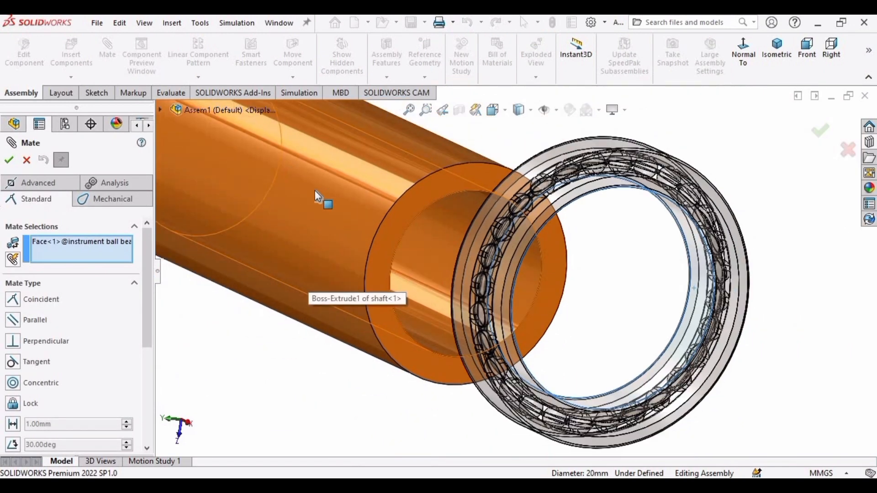
pyautogui.click(342, 270)
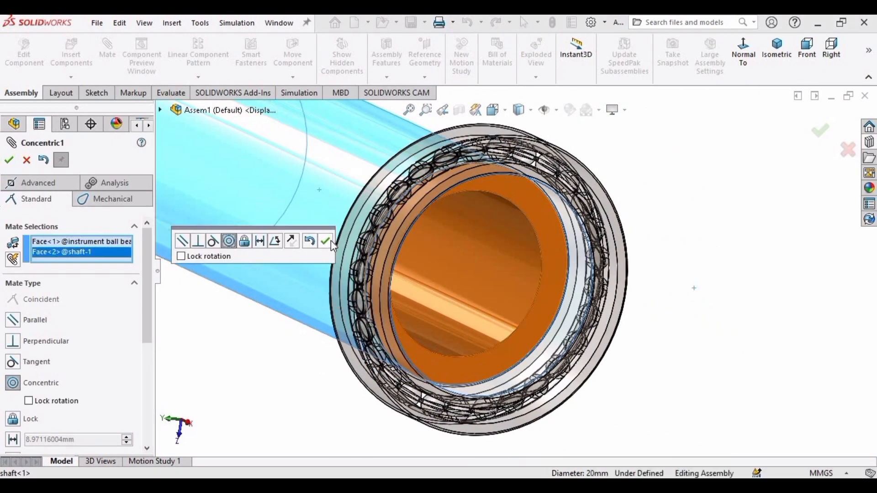
pyautogui.moveTo(348, 261)
pyautogui.mouseDown(button='middle')
pyautogui.moveTo(421, 273)
pyautogui.moveTo(341, 265)
pyautogui.mouseUp(button='middle')
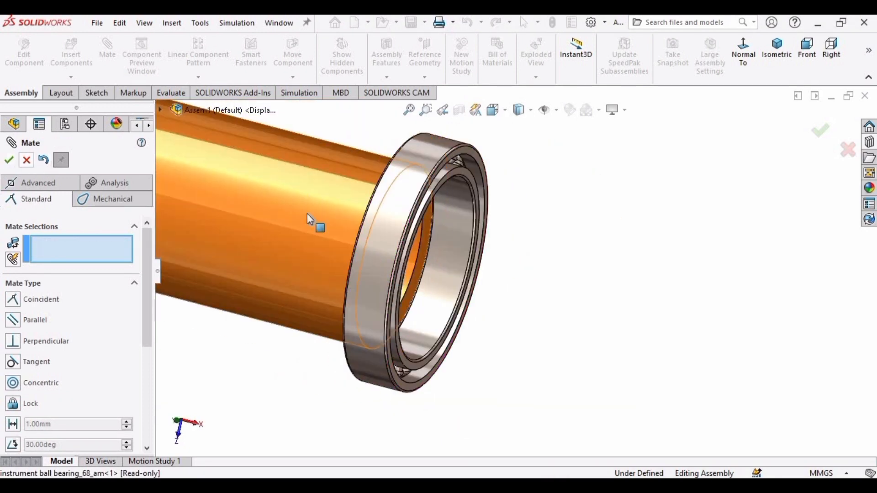
pyautogui.moveTo(375, 239); pyautogui.dragTo(525, 289)
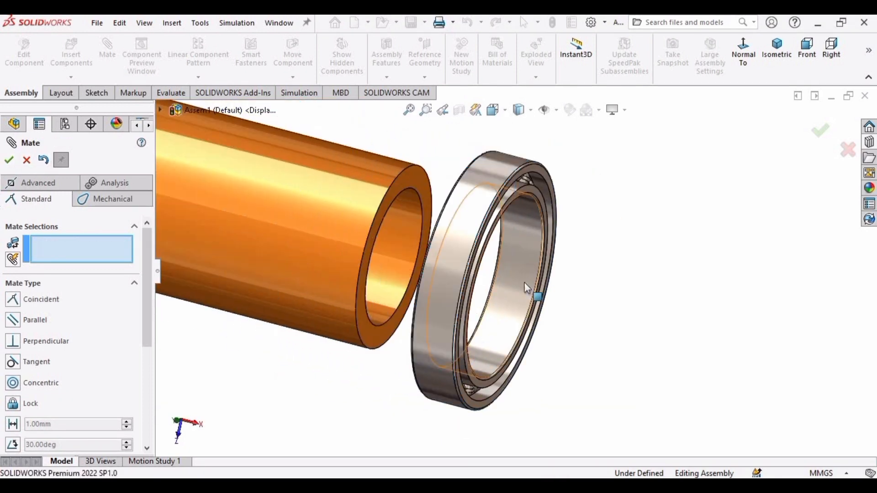
# - Mate the side face of the bearing's outer race coincident with the hollow shaft's end face
pyautogui.moveTo(489, 275); pyautogui.dragTo(578, 262, button='middle')
pyautogui.scroll(-3, 578, 262)
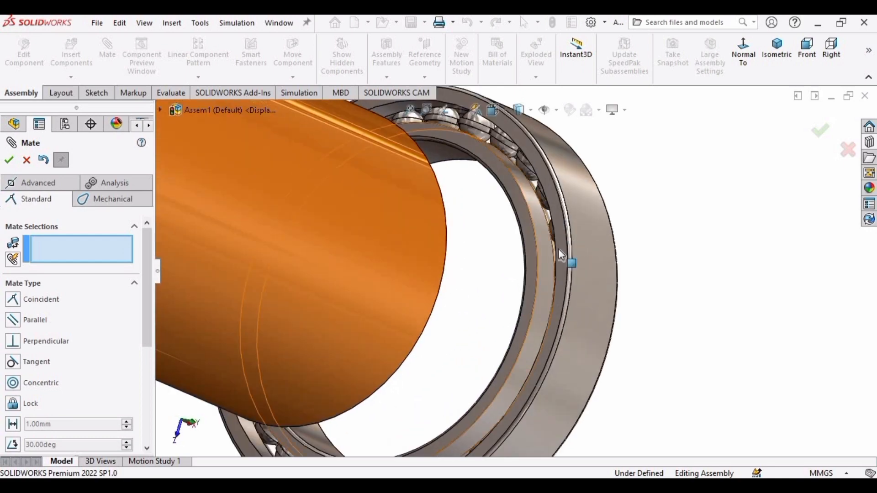
pyautogui.scroll(3, 564, 250)
pyautogui.moveTo(466, 247); pyautogui.dragTo(599, 241, button='middle')
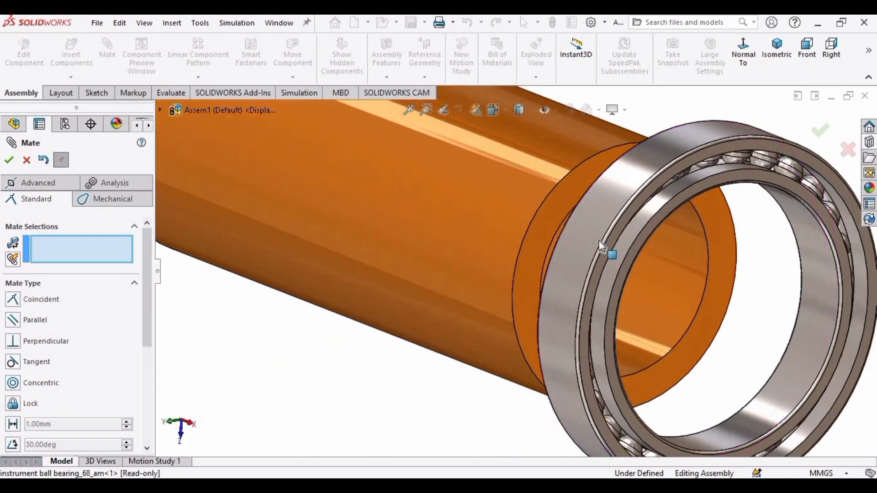
pyautogui.scroll(-2, 584, 275)
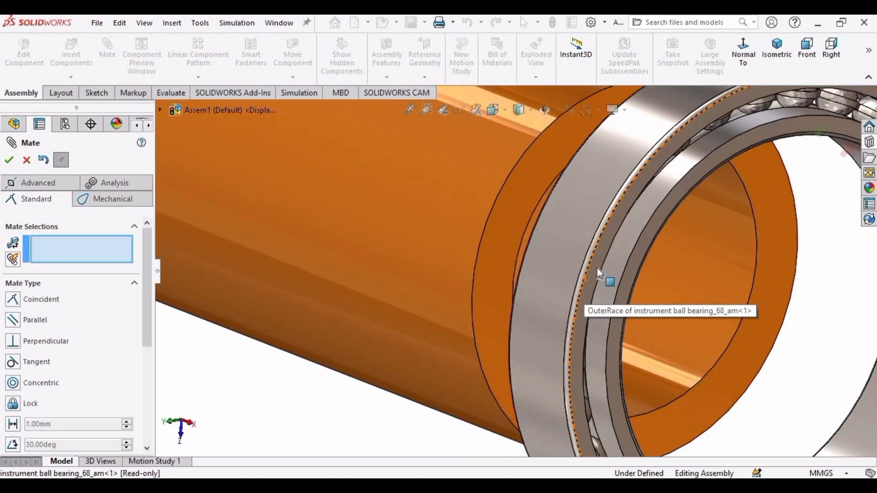
pyautogui.click(596, 271)
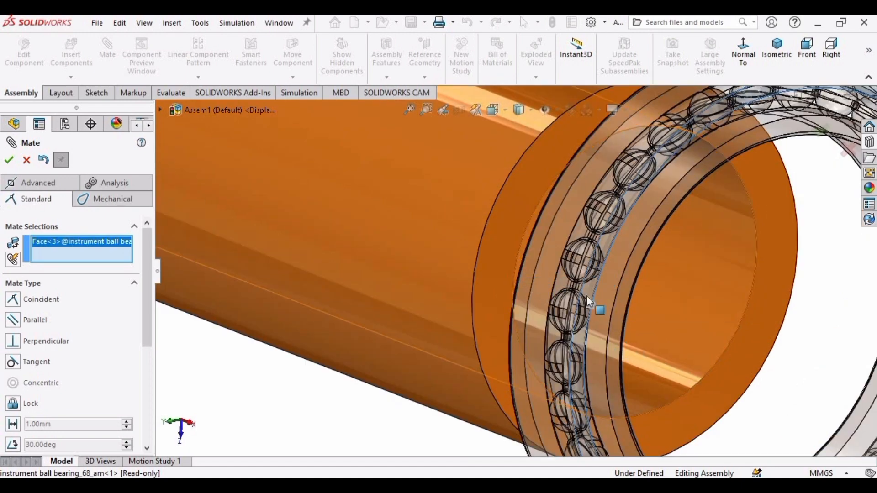
pyautogui.moveTo(587, 295); pyautogui.dragTo(754, 334, button='middle')
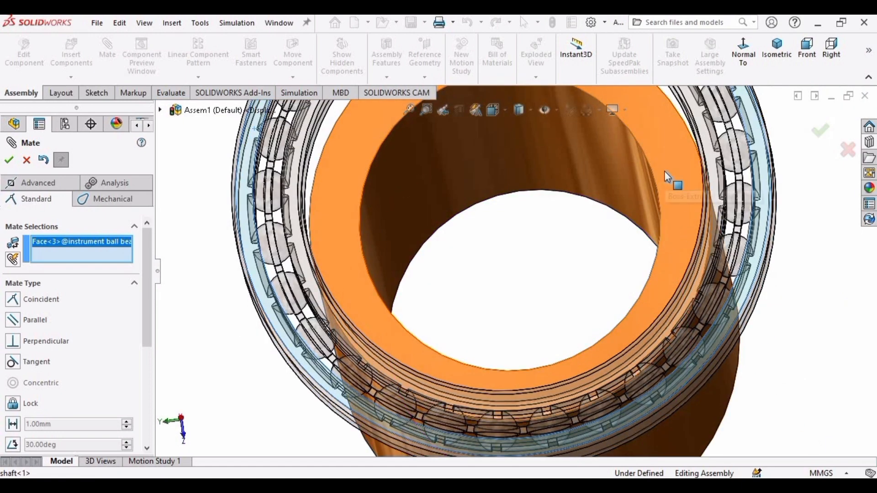
pyautogui.click(665, 173)
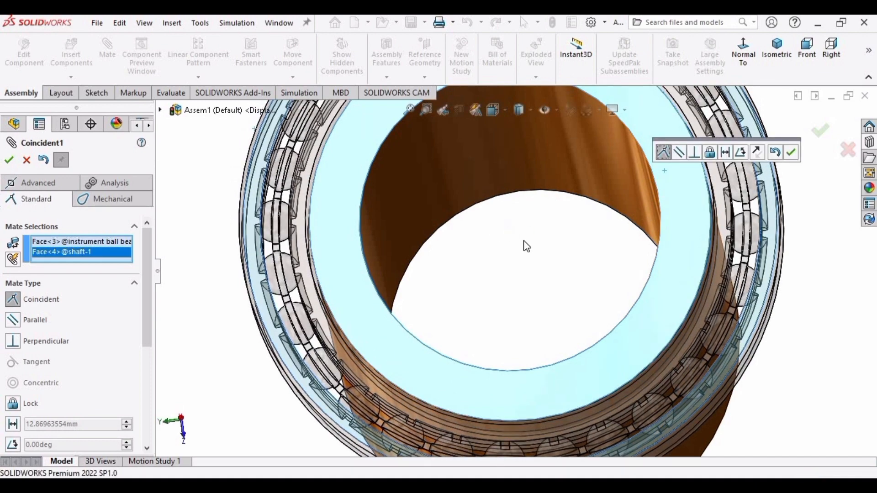
pyautogui.moveTo(533, 270); pyautogui.dragTo(553, 303, button='middle')
pyautogui.moveTo(575, 339); pyautogui.dragTo(608, 333, button='middle')
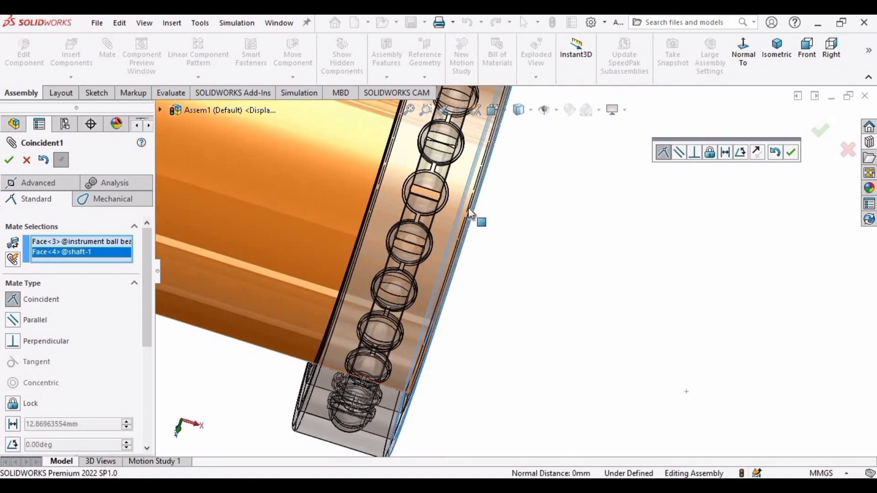
pyautogui.scroll(5, 476, 215)
pyautogui.click(9, 160)
pyautogui.press('Escape')
# - Open the metal appearances library and expand the ball bearing's feature list
pyautogui.moveTo(594, 292); pyautogui.dragTo(470, 320, button='middle')
pyautogui.scroll(-3, 471, 320)
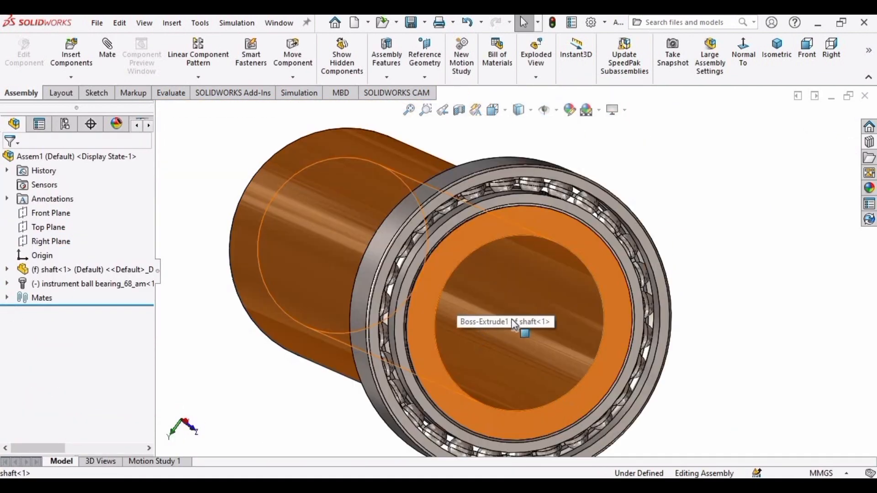
pyautogui.scroll(-2, 515, 325)
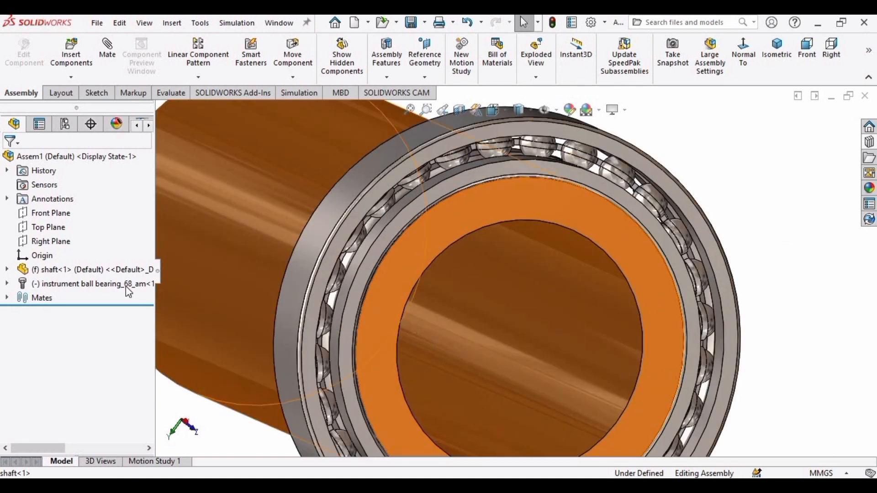
pyautogui.click(869, 187)
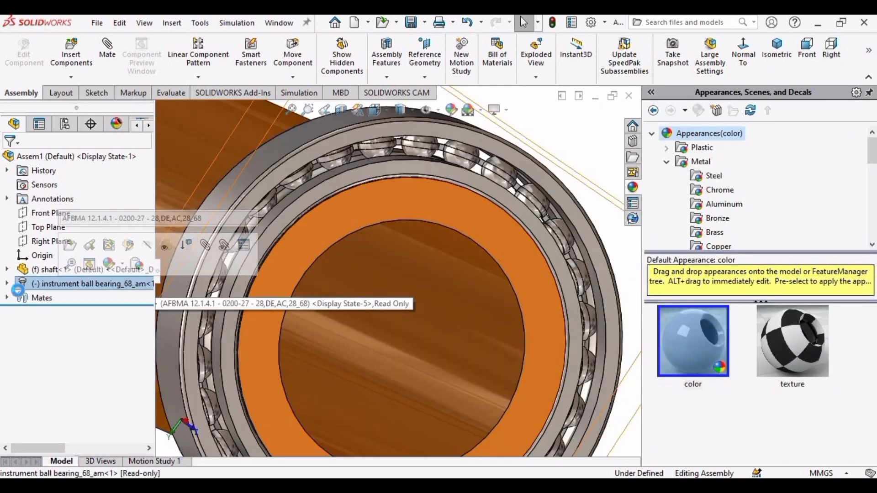
pyautogui.click(11, 287)
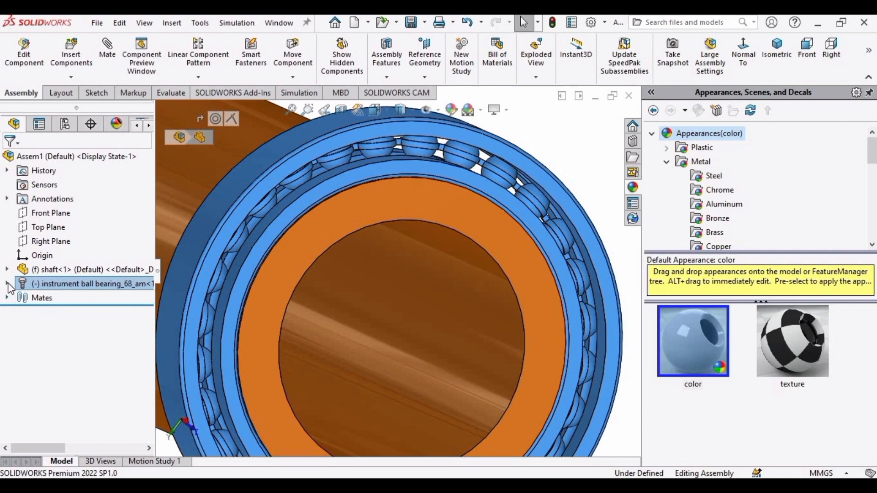
pyautogui.click(8, 285)
pyautogui.press('Escape')
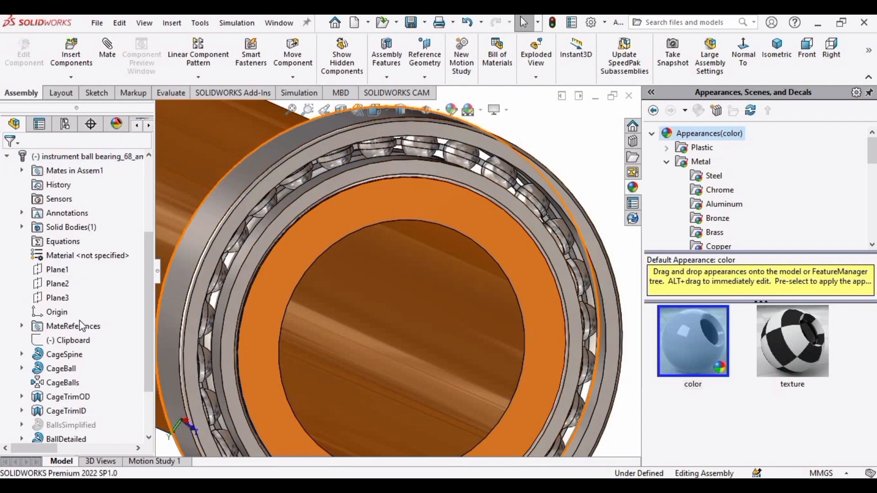
# - Apply the satin finish nickel appearance to the bearing's InnerRace feature
pyautogui.scroll(-2, 75, 357)
pyautogui.click(69, 385)
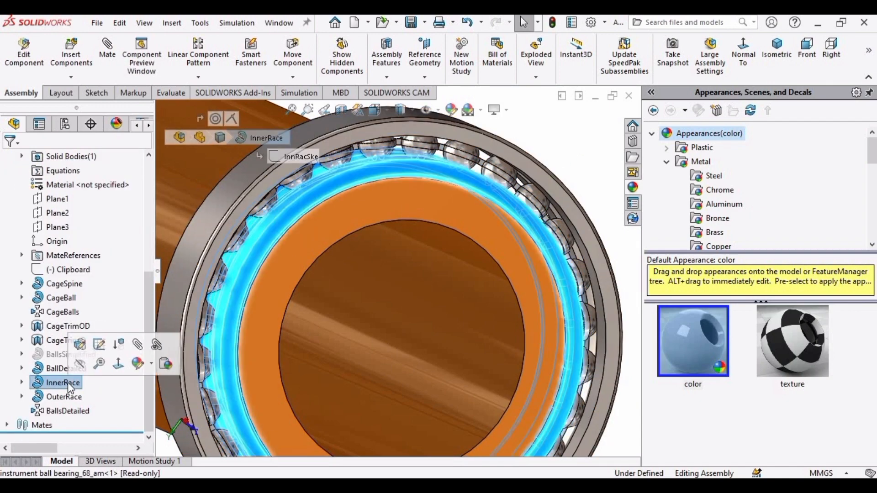
pyautogui.click(714, 176)
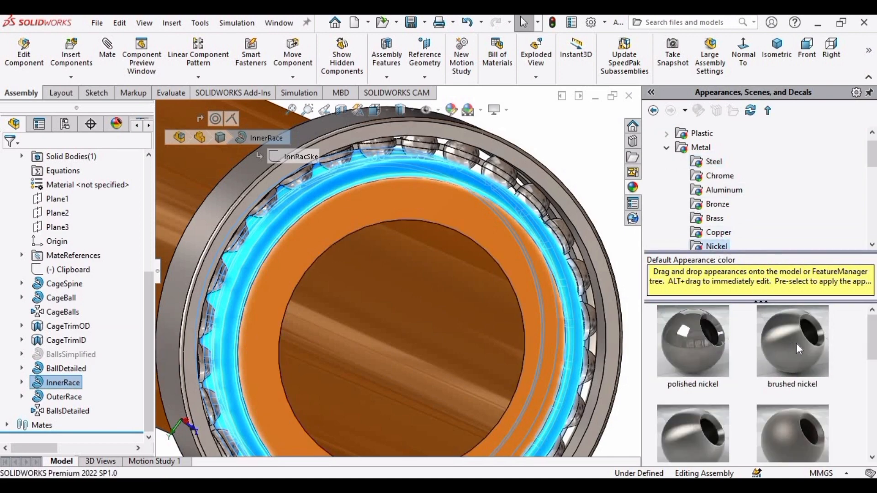
pyautogui.click(790, 426)
pyautogui.doubleClick(790, 427)
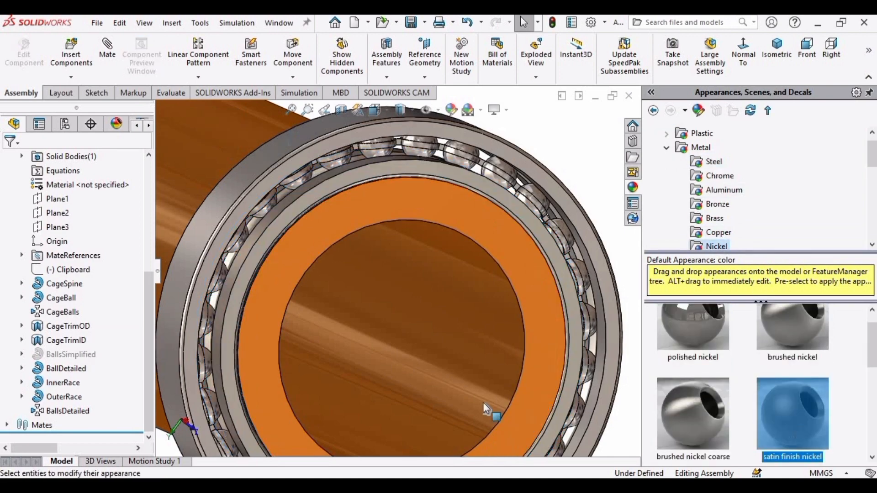
# - Apply the brushed brass appearance to the bearing's CageTrimID feature and check the cage up close
pyautogui.click(70, 342)
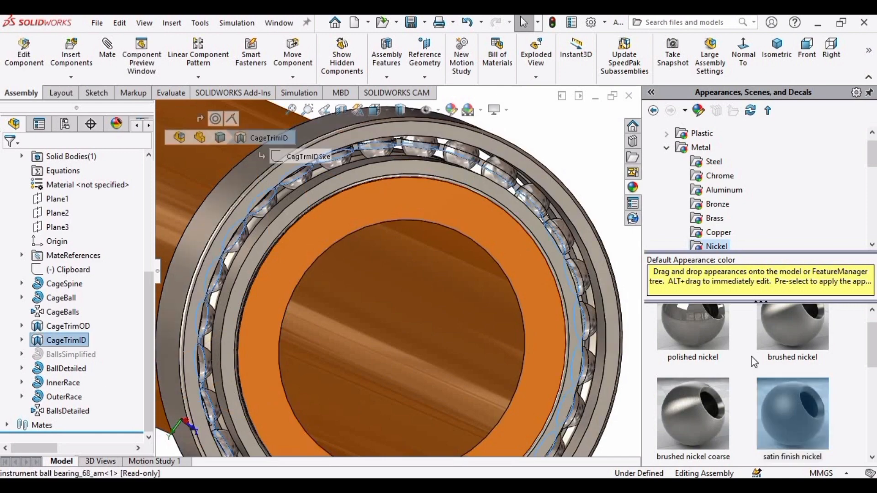
pyautogui.click(701, 220)
pyautogui.doubleClick(804, 354)
pyautogui.scroll(-3, 441, 211)
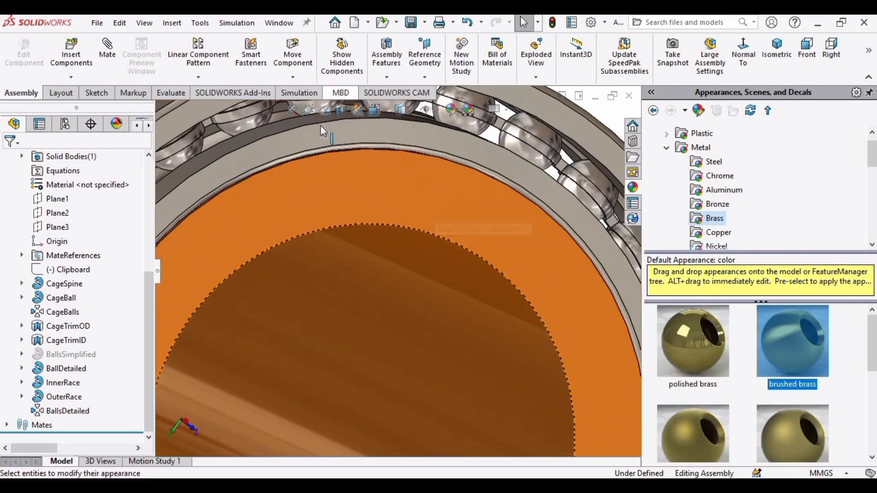
pyautogui.scroll(3, 324, 131)
pyautogui.scroll(-8, 318, 187)
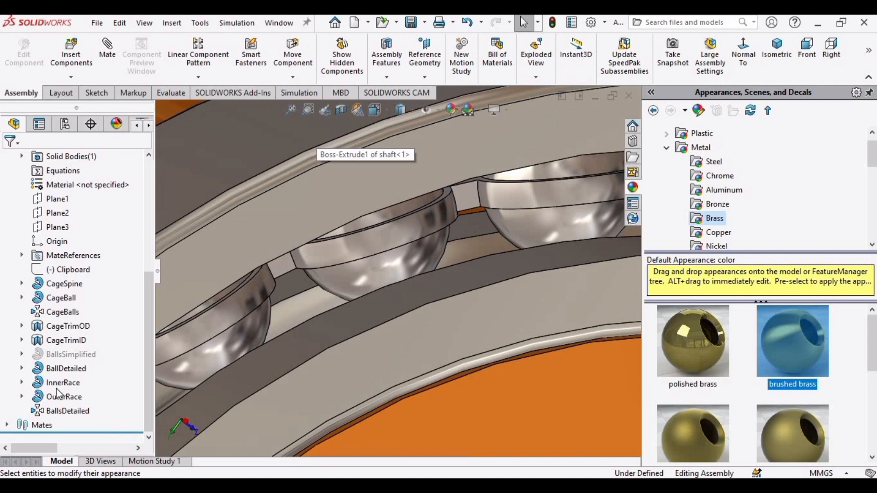
# - Edit the CageTrimOD feature's appearance at part document level and assign brushed brass to it
pyautogui.click(67, 340)
pyautogui.click(68, 326)
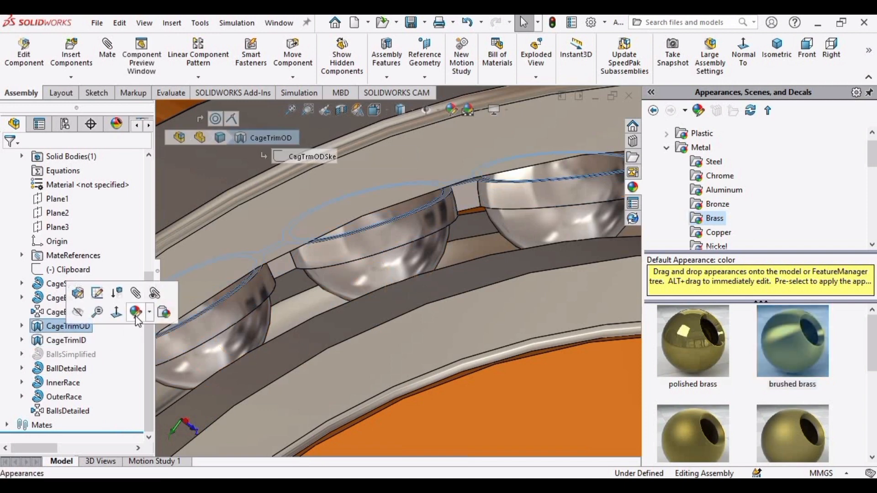
pyautogui.click(136, 314)
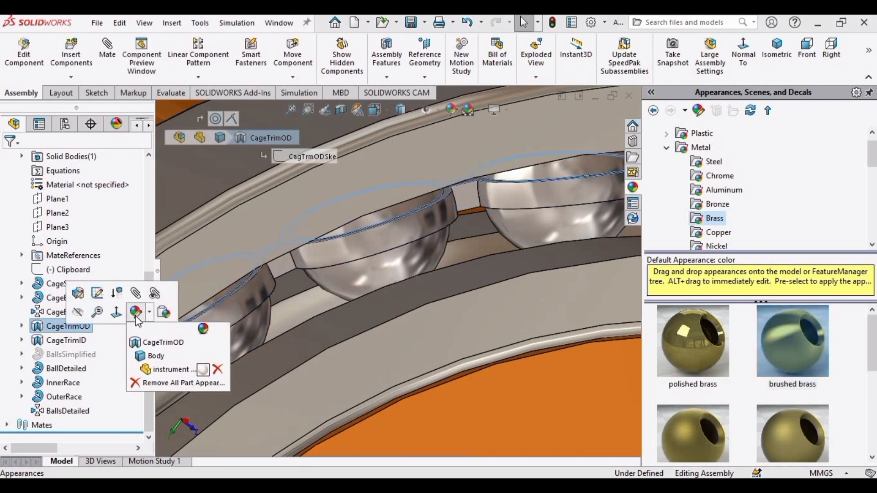
pyautogui.click(152, 347)
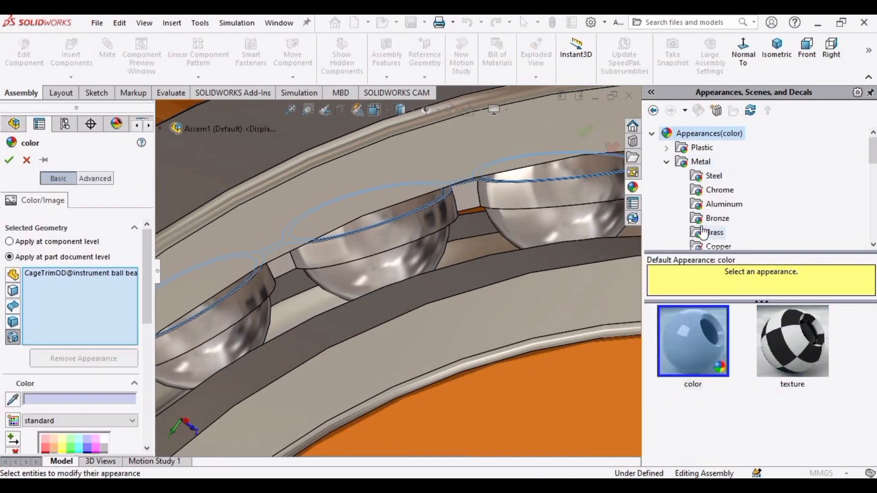
pyautogui.click(717, 237)
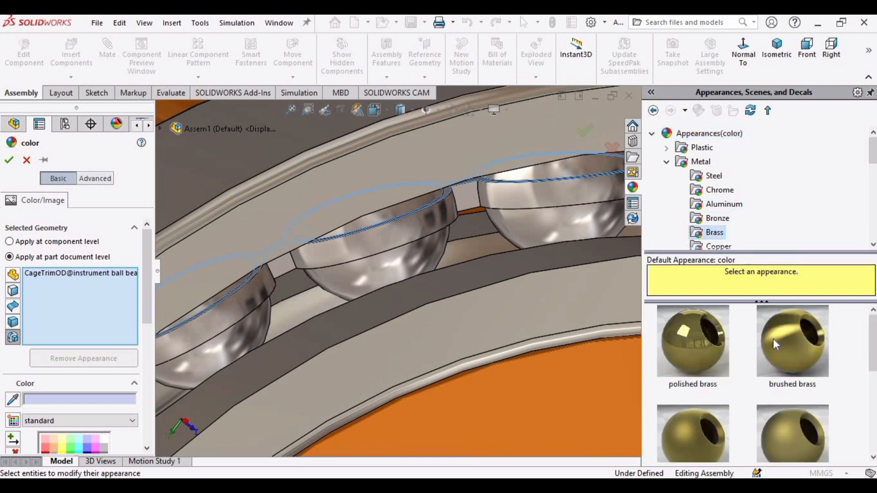
pyautogui.click(774, 338)
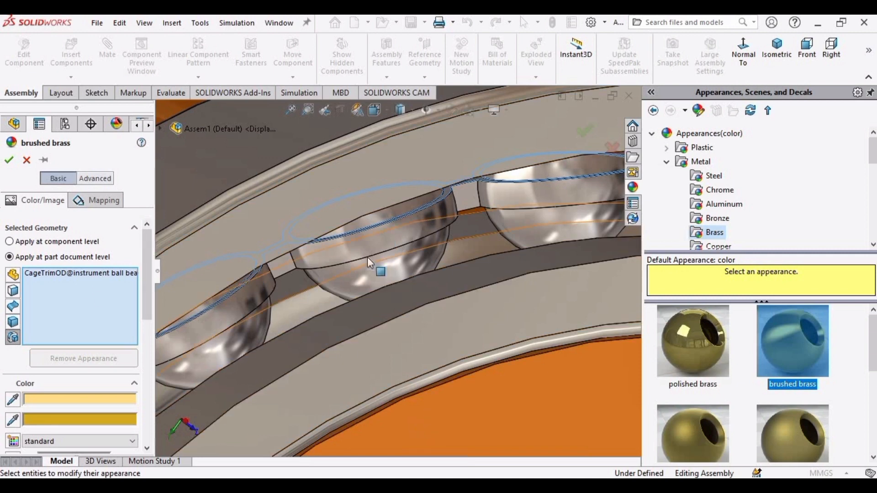
# - Add the CageBalls feature to the brushed brass selection and accept the appearance
pyautogui.click(337, 240)
pyautogui.moveTo(147, 292); pyautogui.dragTo(147, 313)
pyautogui.scroll(10, 256, 291)
pyautogui.scroll(-10, 358, 317)
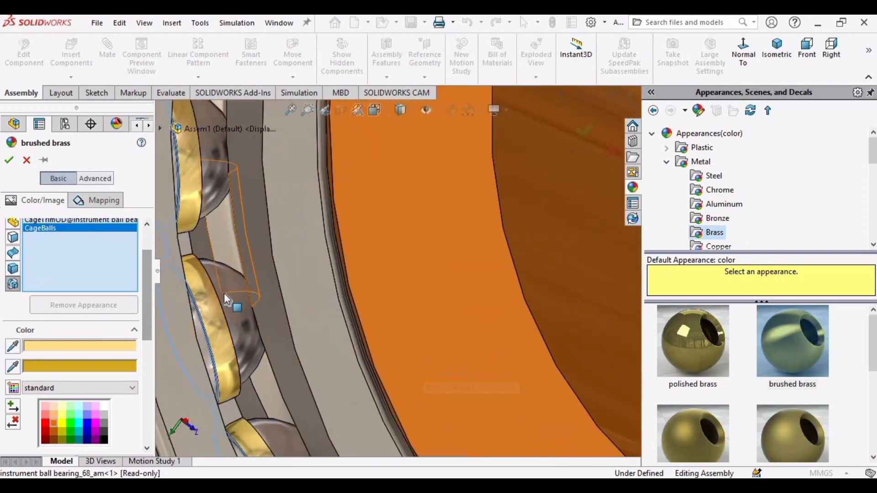
pyautogui.press('Return')
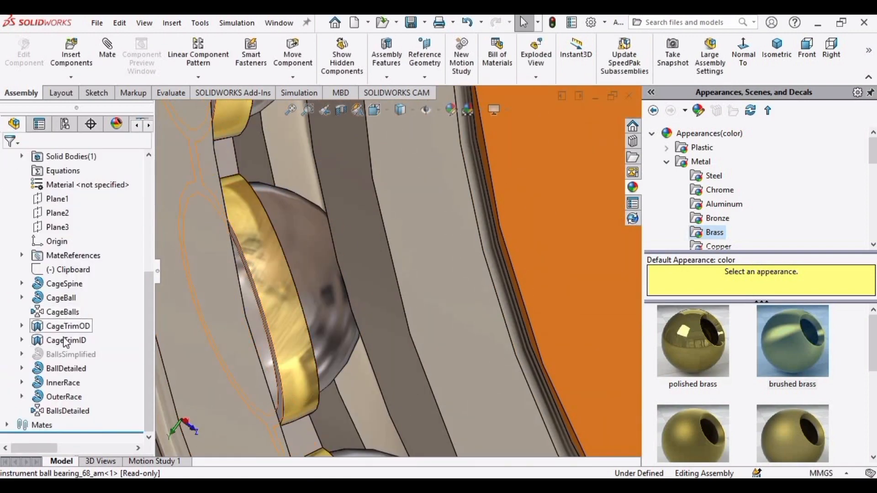
# - Edit the CageBalls feature's brushed brass appearance, extend it to the bearing's detailed balls, and accept it
pyautogui.click(63, 312)
pyautogui.click(132, 297)
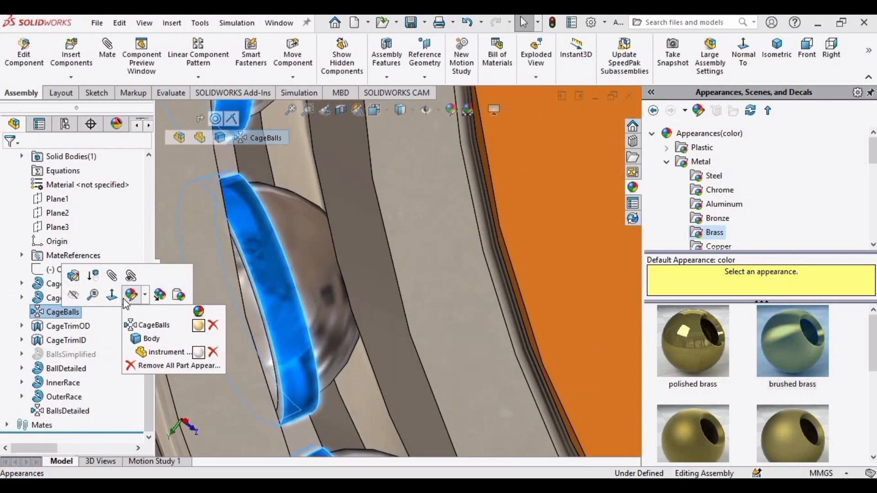
pyautogui.click(164, 327)
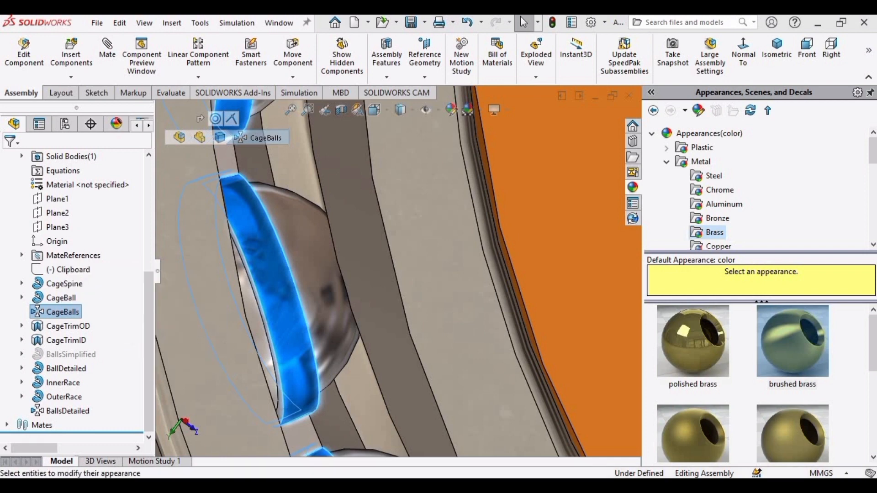
pyautogui.click(762, 338)
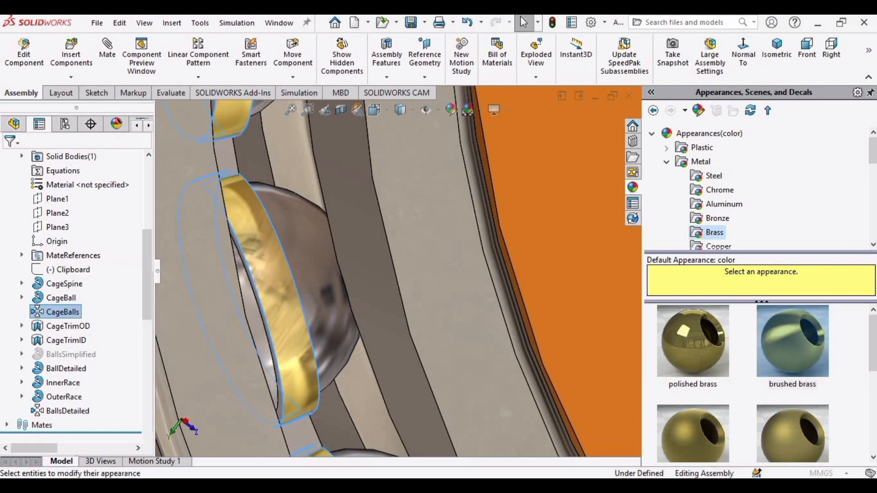
pyautogui.click(802, 358)
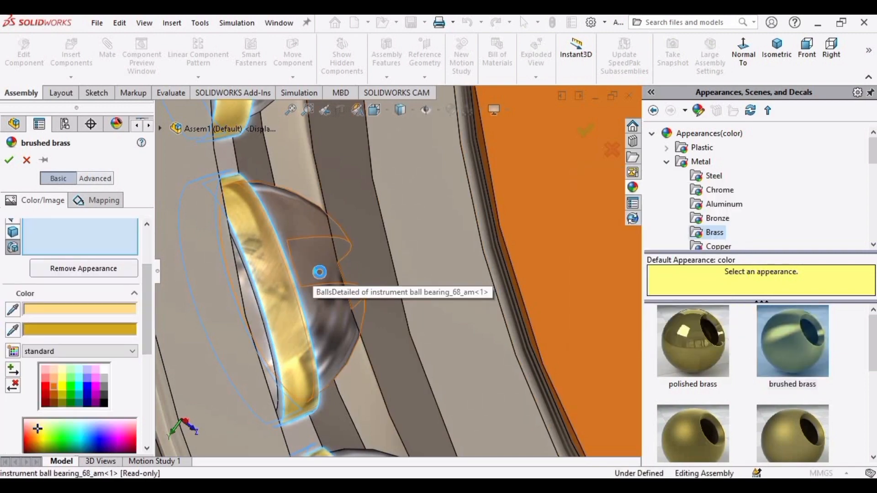
pyautogui.scroll(8, 320, 272)
pyautogui.scroll(-5, 490, 249)
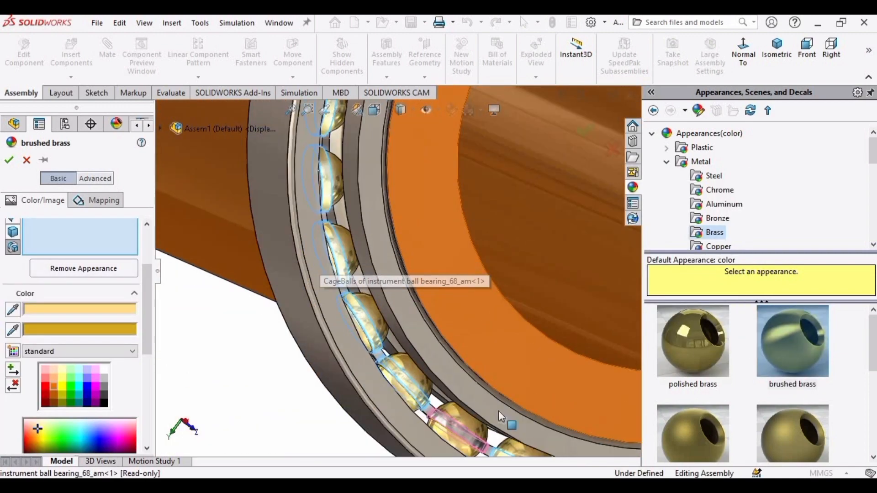
pyautogui.click(8, 160)
# - Close the appearances library, open Motion Study 1 for the assembly, and set its study type to Basic Motion
pyautogui.scroll(8, 451, 266)
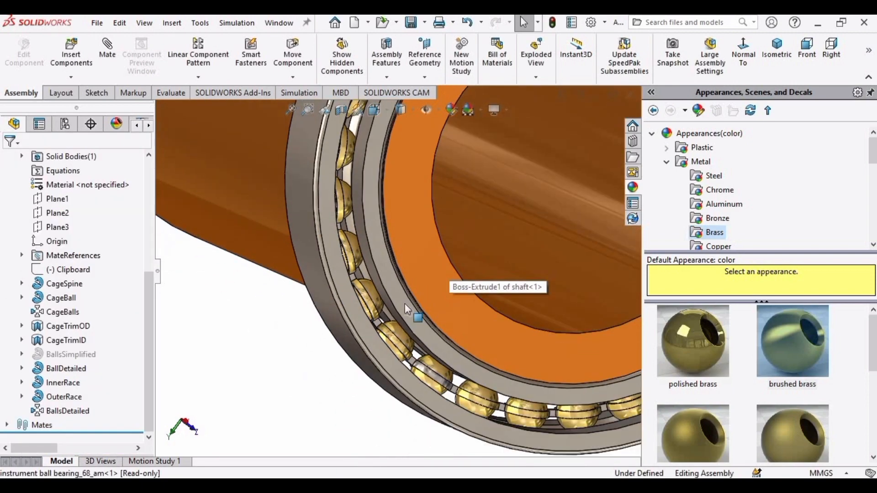
pyautogui.scroll(-2, 475, 137)
pyautogui.click(317, 392)
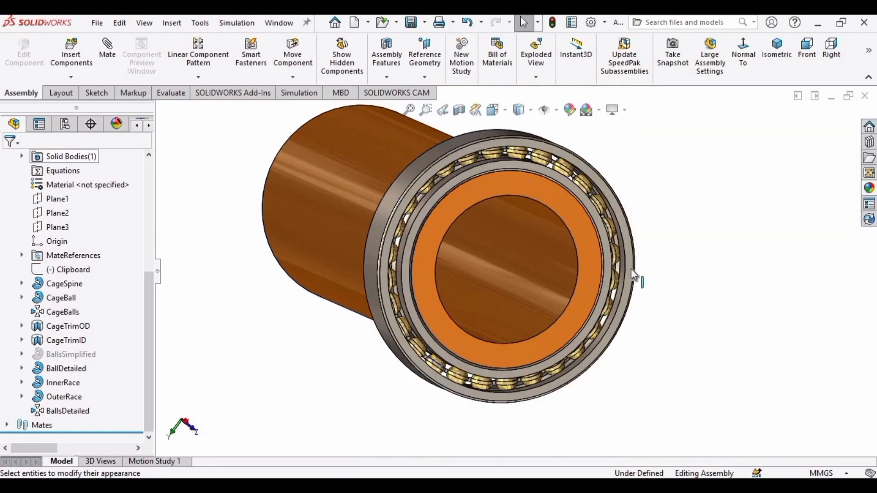
pyautogui.moveTo(600, 284); pyautogui.dragTo(581, 259, button='middle')
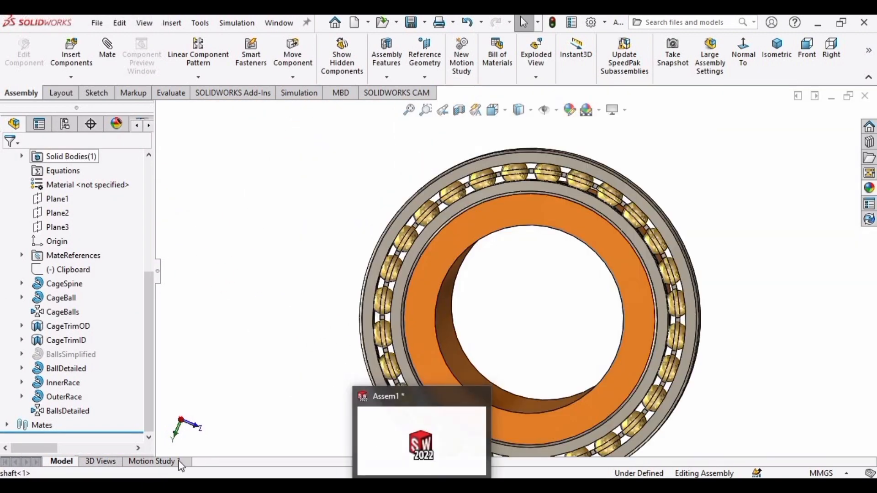
pyautogui.click(177, 462)
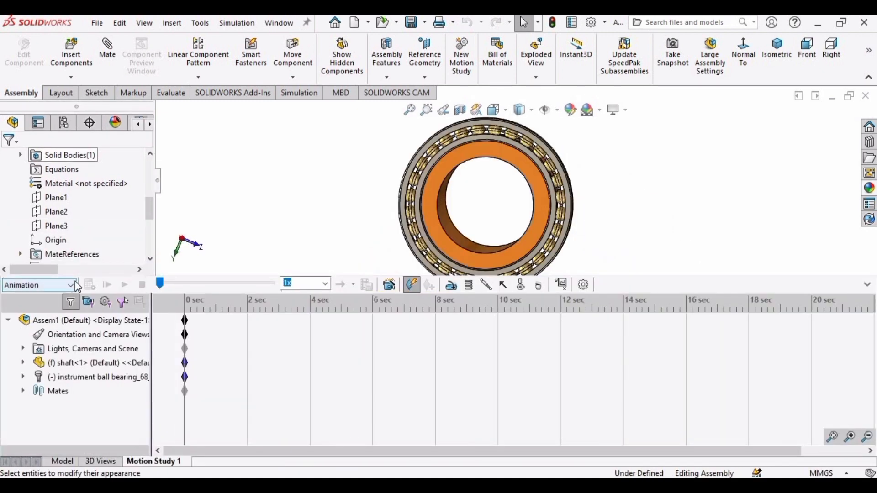
pyautogui.click(25, 312)
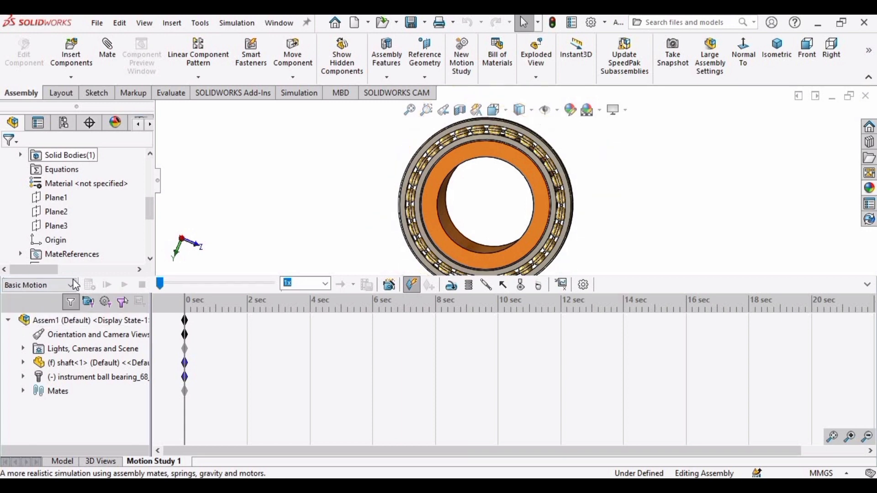
# - Change the motion study type to Motion Analysis and extend the assembly's end time to about 8 seconds
pyautogui.click(71, 286)
pyautogui.click(42, 324)
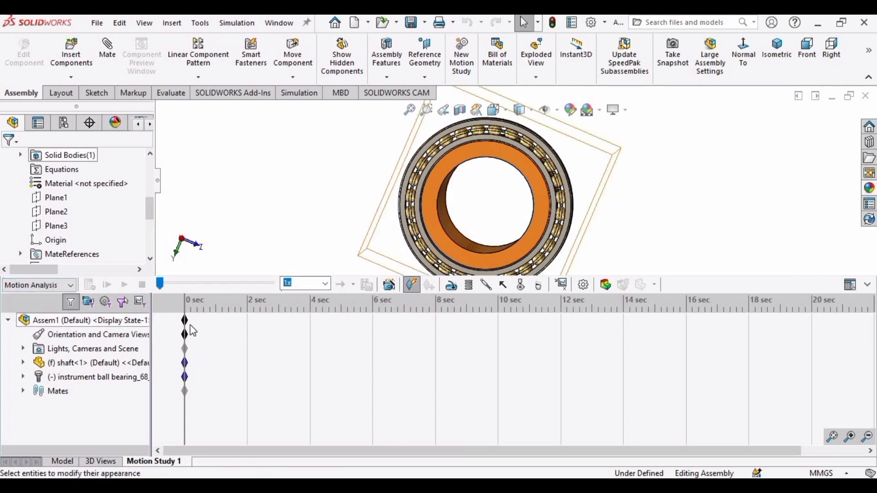
pyautogui.moveTo(452, 345); pyautogui.dragTo(452, 345)
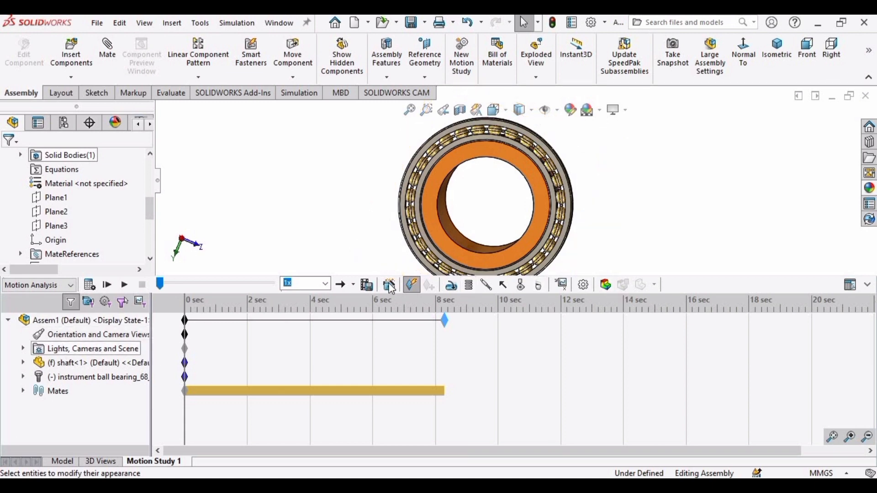
# - Add a solid body contact between the shaft and the instrument ball bearing in the motion study
pyautogui.click(584, 286)
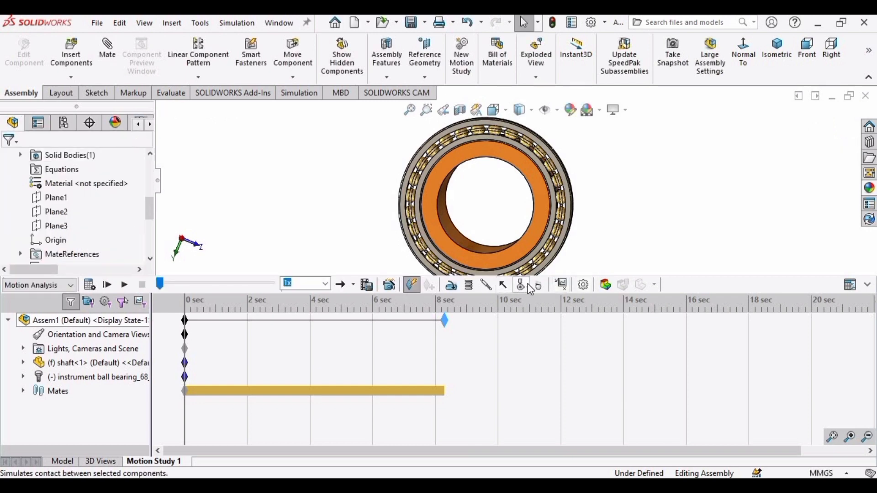
pyautogui.click(530, 289)
pyautogui.click(433, 218)
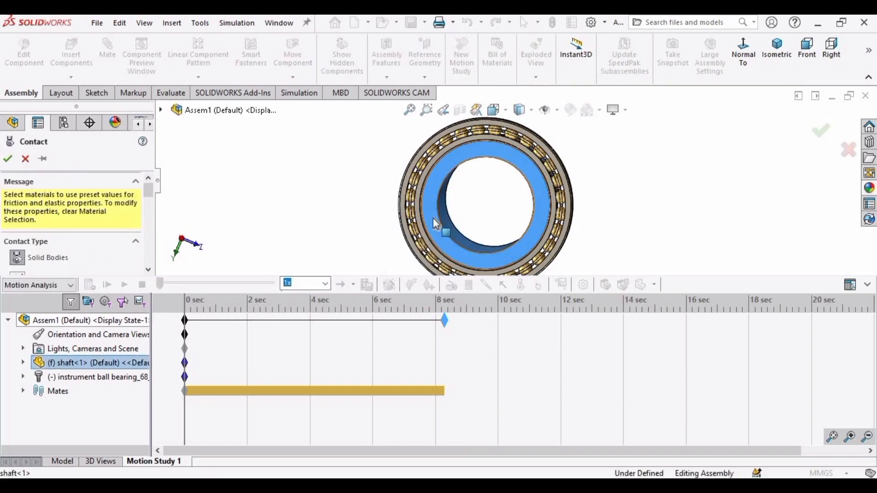
pyautogui.click(414, 179)
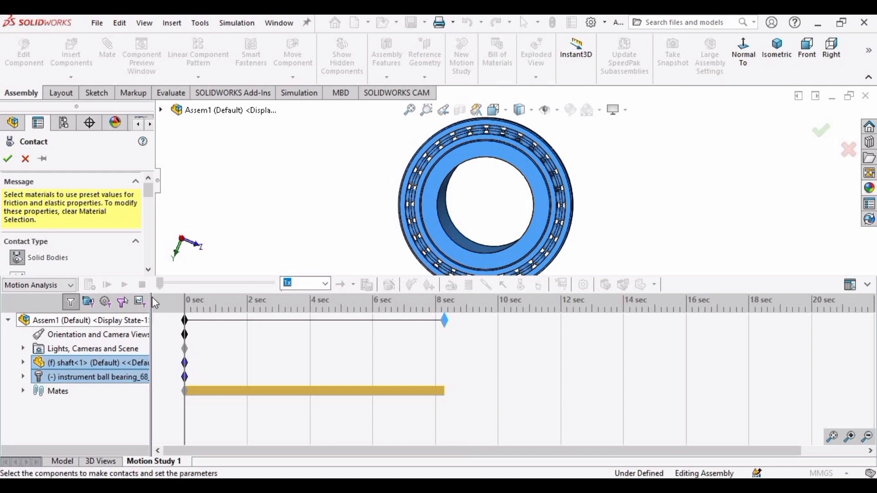
pyautogui.click(8, 159)
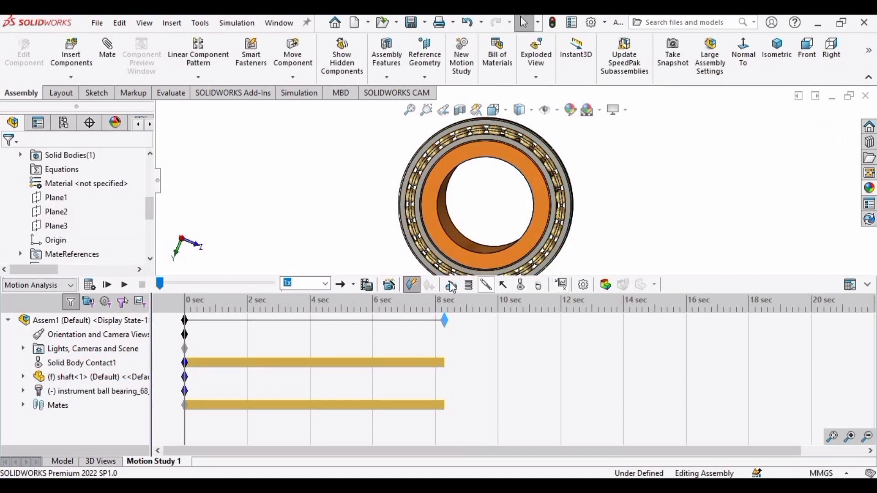
# - Add a constant-speed rotary motor of 10 RPM on the face of the bearing's inner race
pyautogui.click(451, 286)
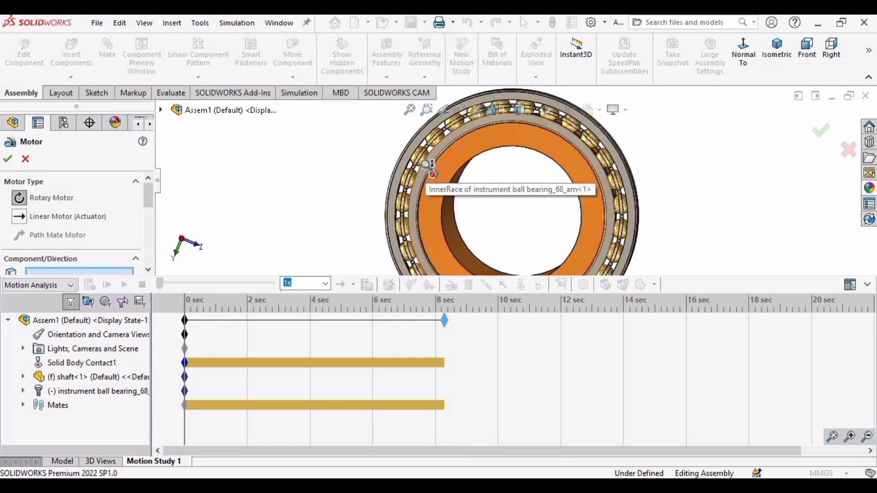
pyautogui.scroll(-3, 471, 159)
pyautogui.click(464, 155)
pyautogui.scroll(4, 517, 225)
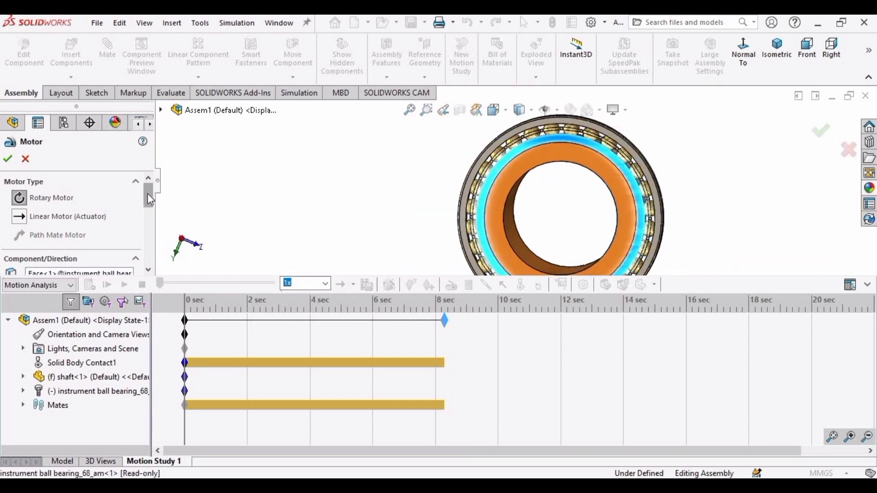
pyautogui.moveTo(147, 193); pyautogui.dragTo(146, 234)
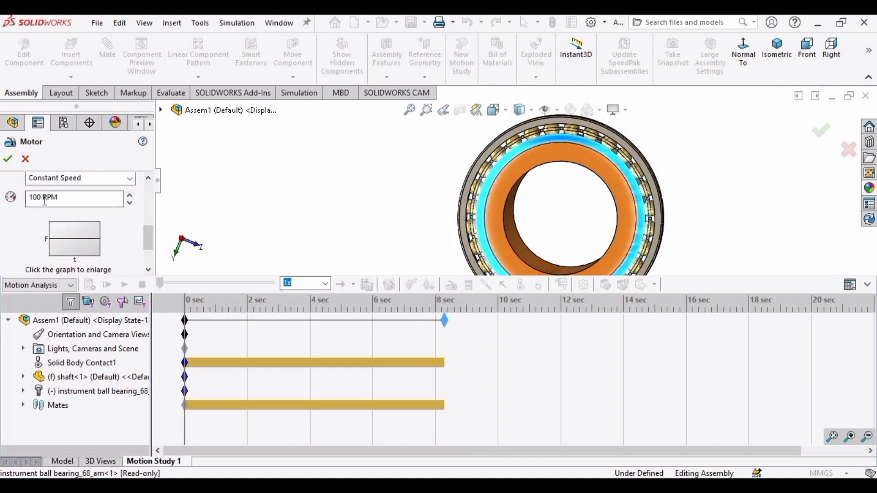
pyautogui.press('BackSpace')
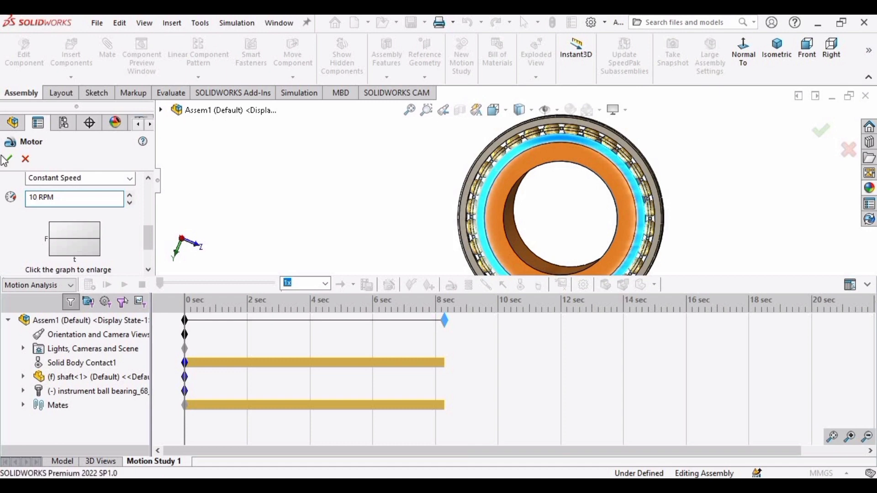
pyautogui.press('Return')
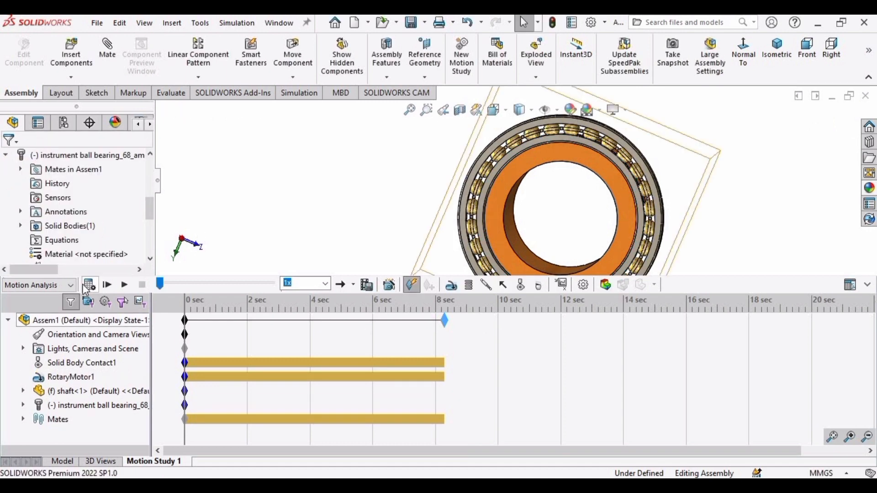
# - Calculate the motion study and play the resulting bearing animation from the start
pyautogui.click(91, 284)
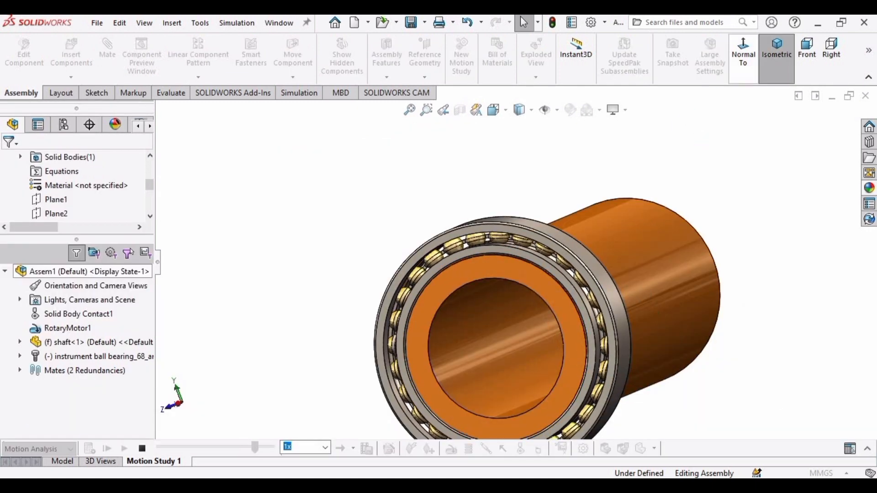
pyautogui.click(107, 450)
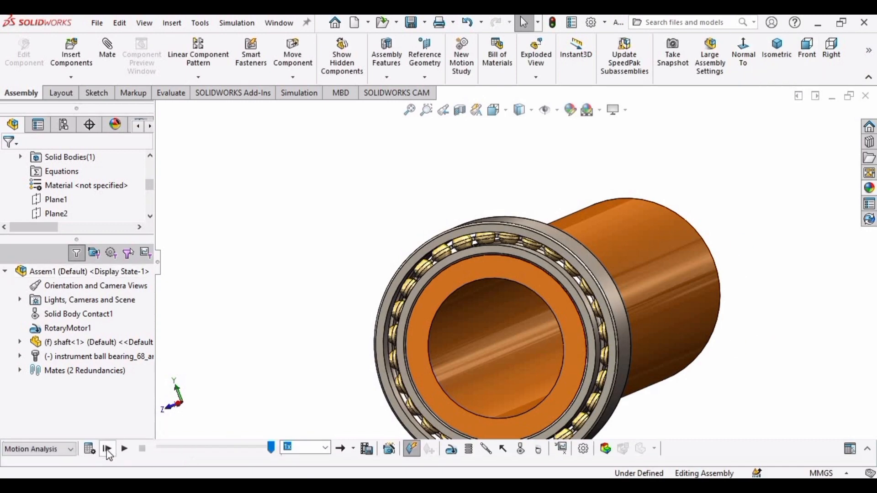